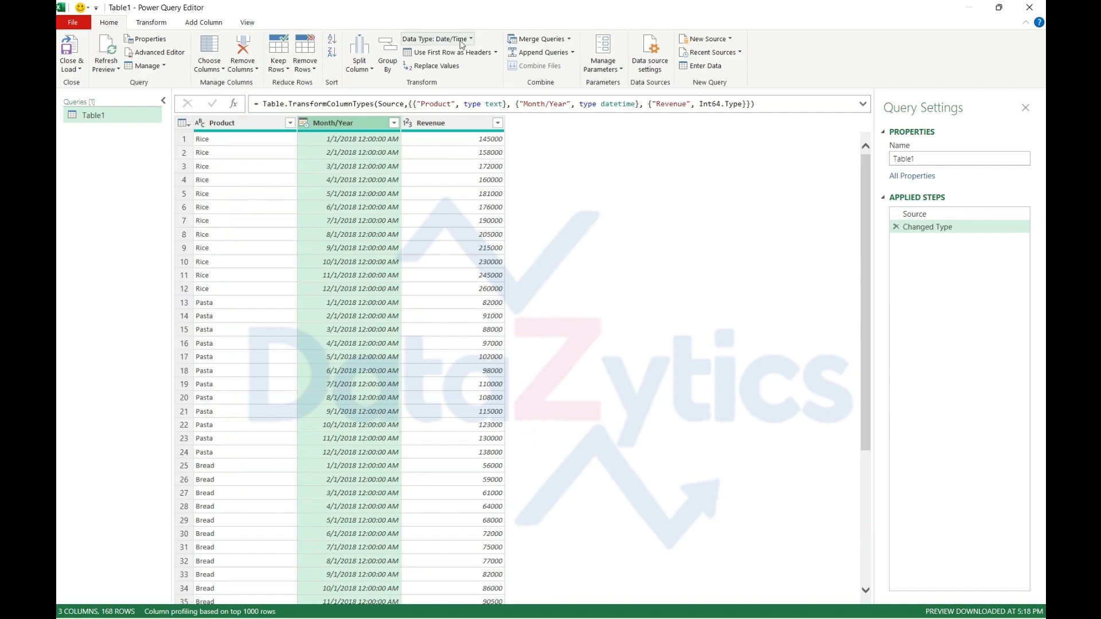
Change the Month/Year column's data type to Date, adding the conversion as a new step
{"action": "left_click", "coordinate": [466, 39]}
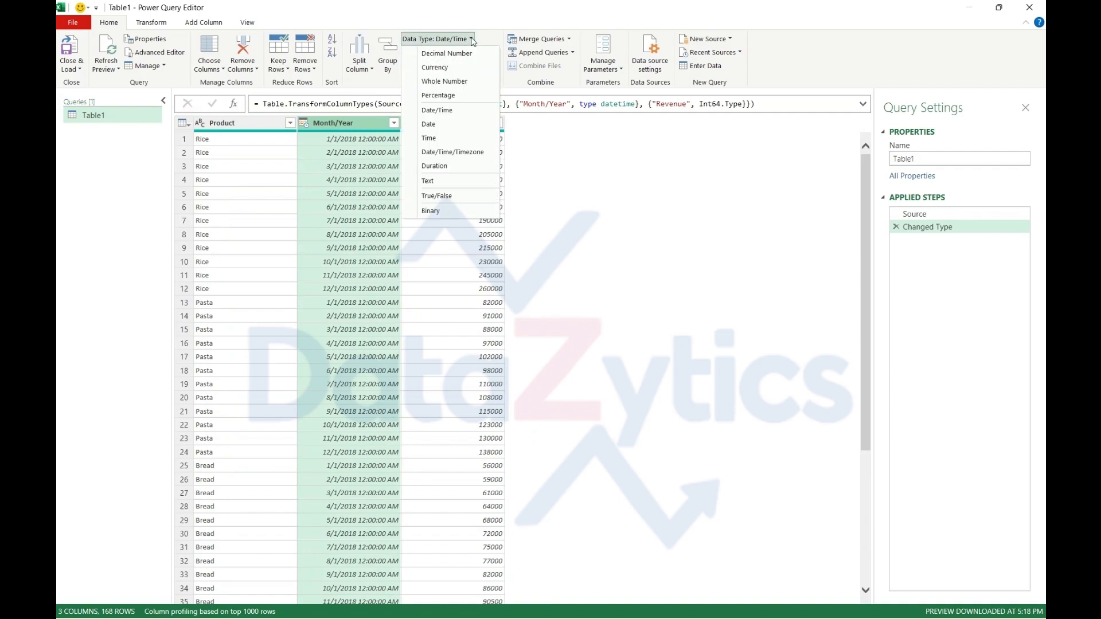
{"action": "left_click", "coordinate": [434, 125]}
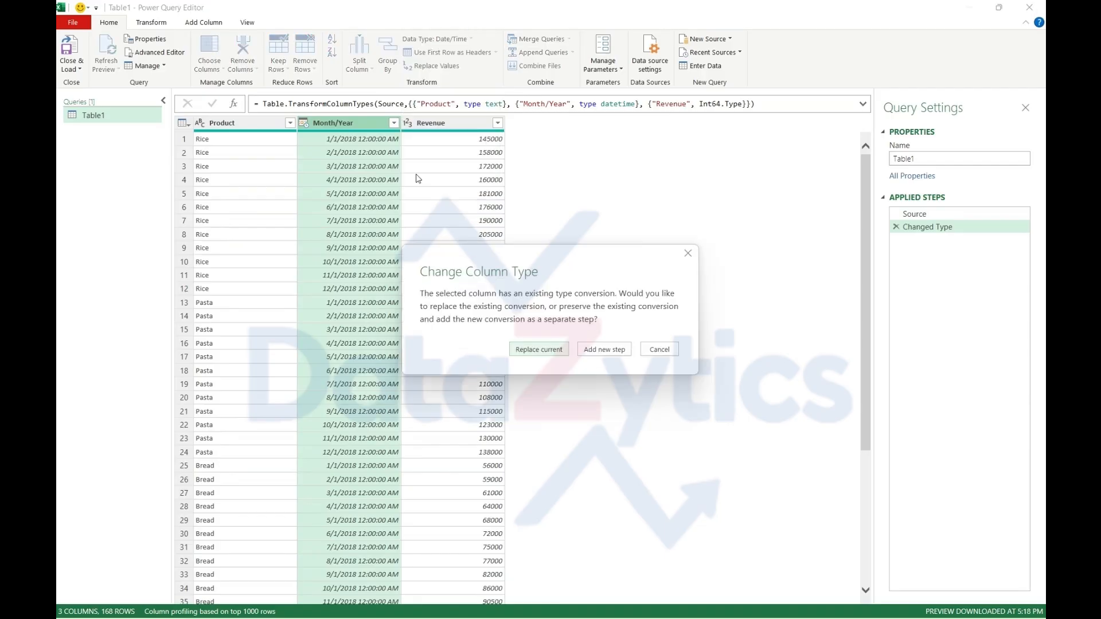
{"action": "left_click", "coordinate": [595, 355]}
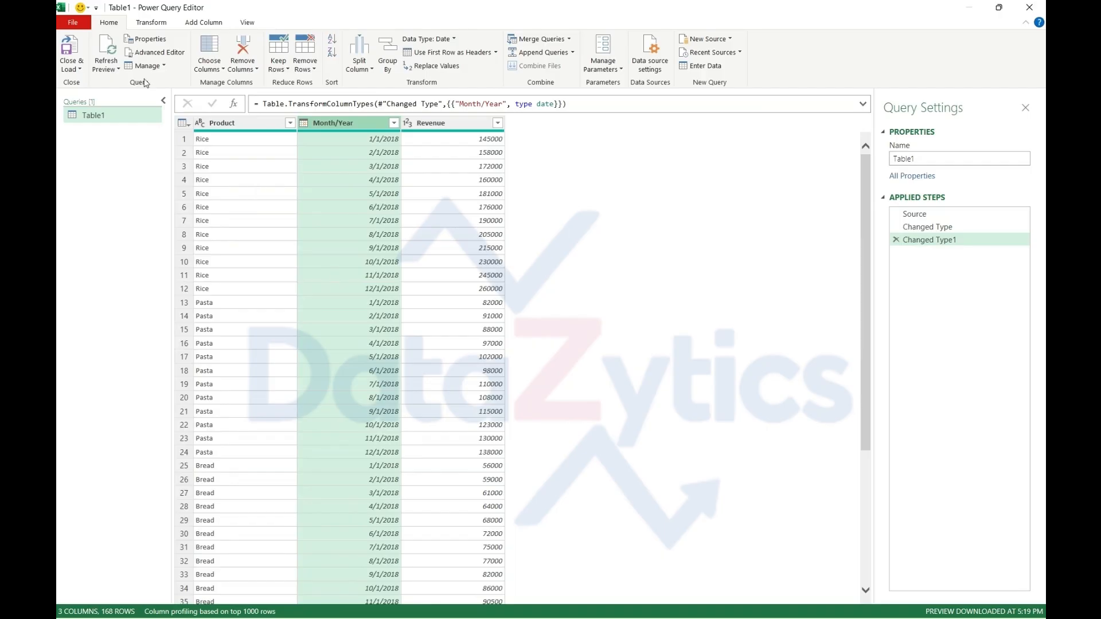
Add a new column holding the name of the month extracted from the Month/Year column
{"action": "left_click", "coordinate": [148, 23]}
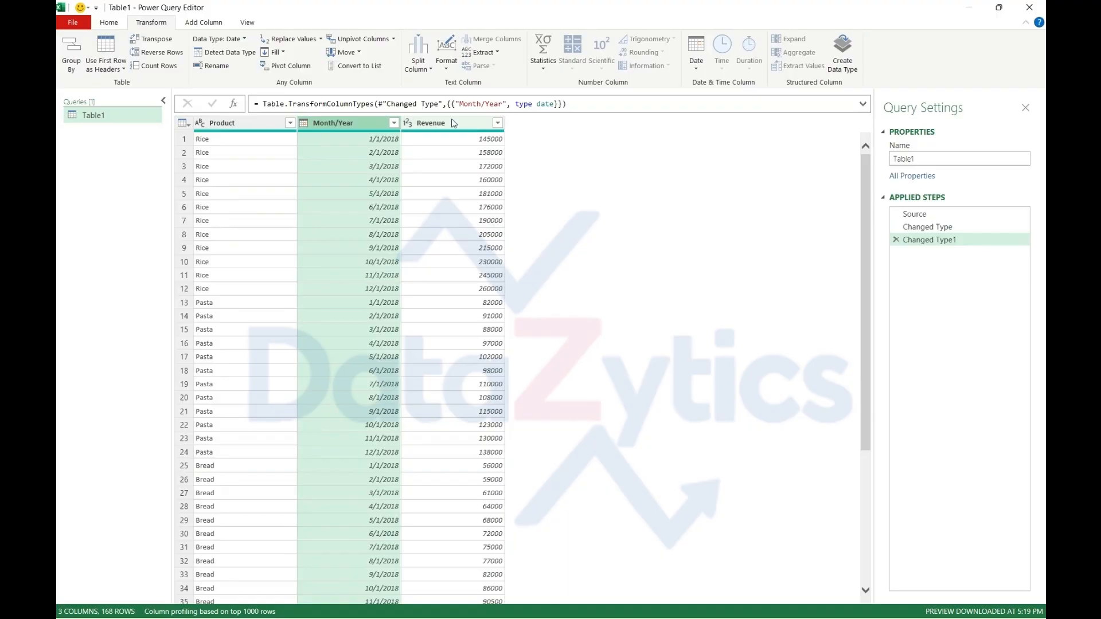
{"action": "left_click", "coordinate": [453, 123]}
{"action": "left_click", "coordinate": [334, 123]}
{"action": "left_click", "coordinate": [196, 24]}
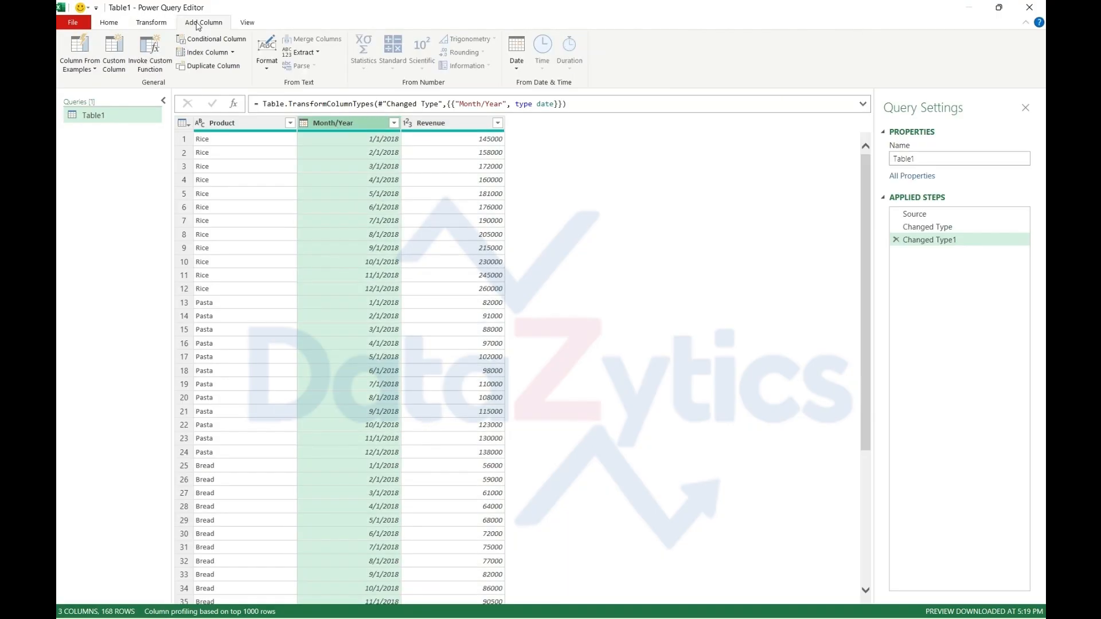
{"action": "left_click", "coordinate": [517, 69]}
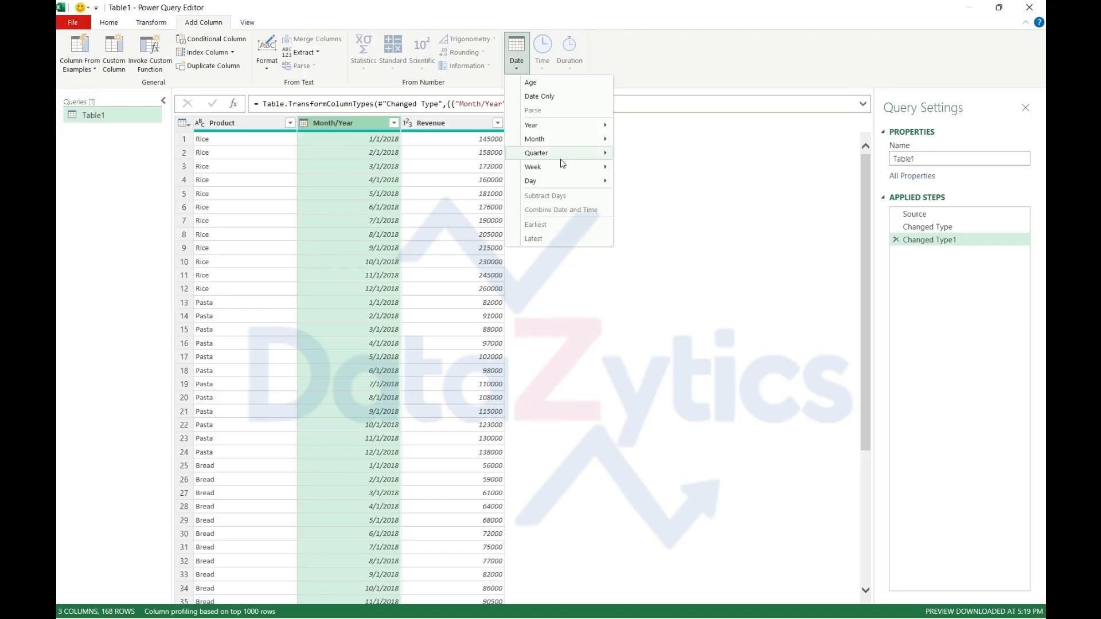
{"action": "left_click", "coordinate": [546, 140]}
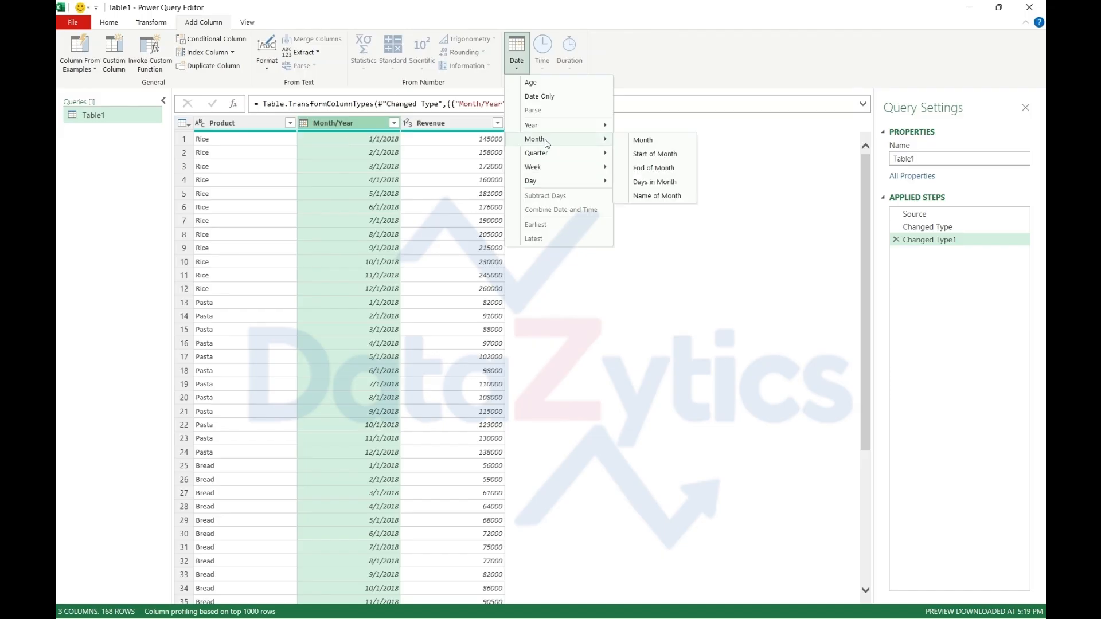
{"action": "left_click", "coordinate": [663, 197]}
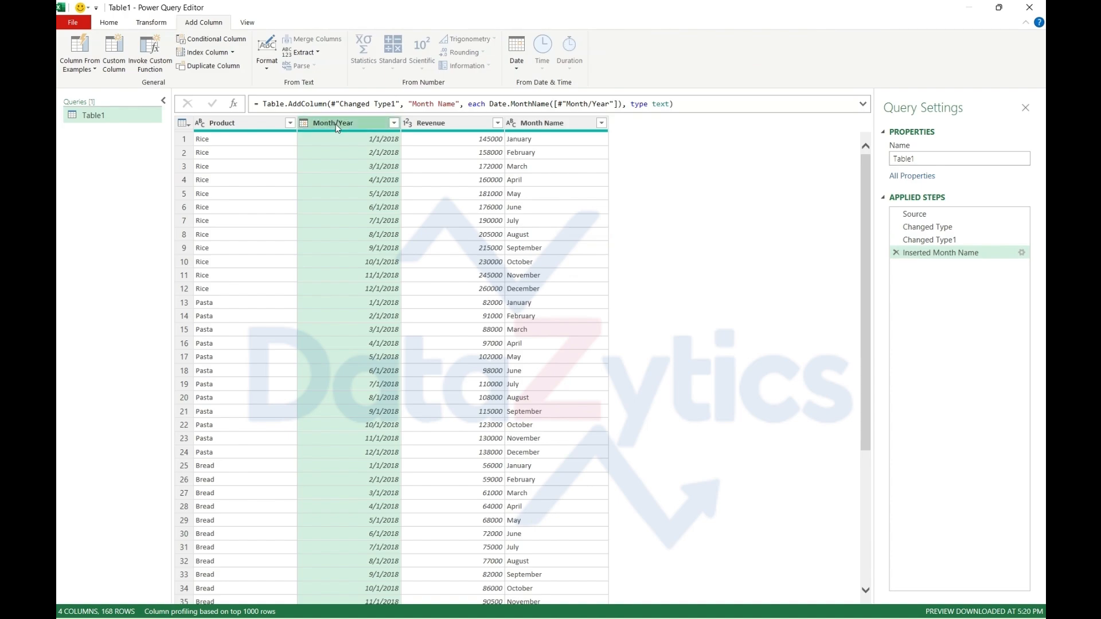
Add a new column holding the year extracted from the Month/Year column
{"action": "left_click", "coordinate": [516, 68]}
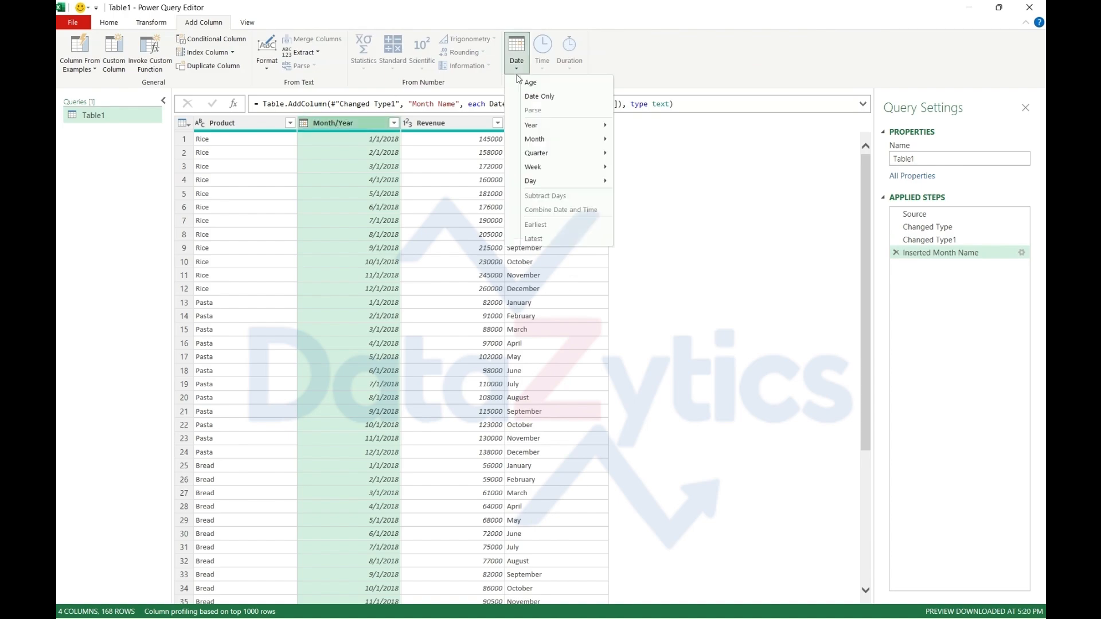
{"action": "mouse_move", "coordinate": [562, 131]}
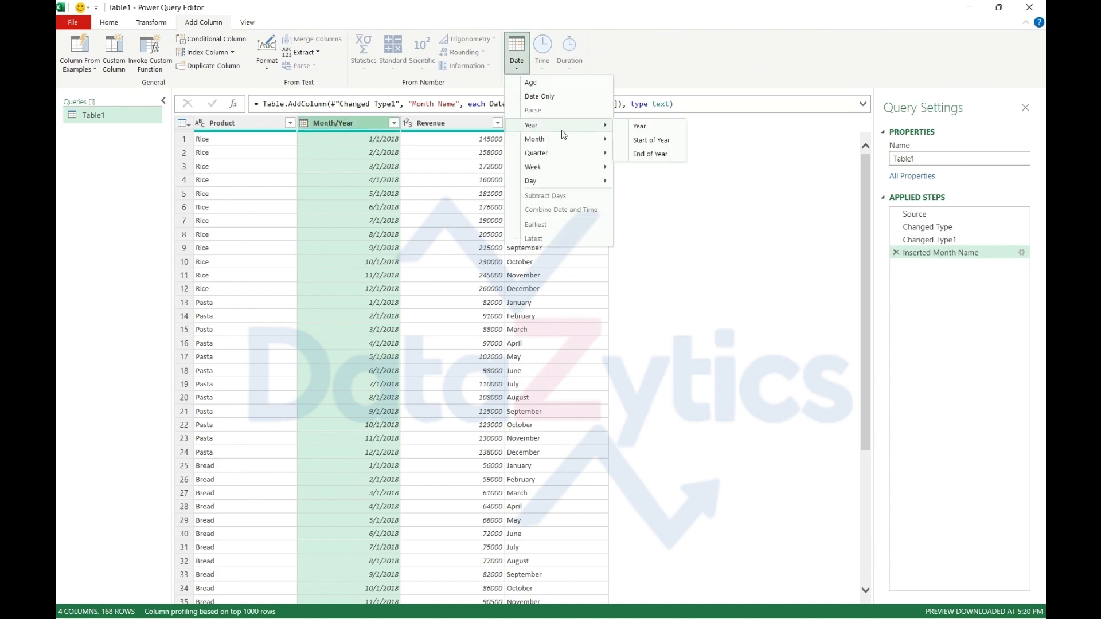
{"action": "left_click", "coordinate": [640, 128]}
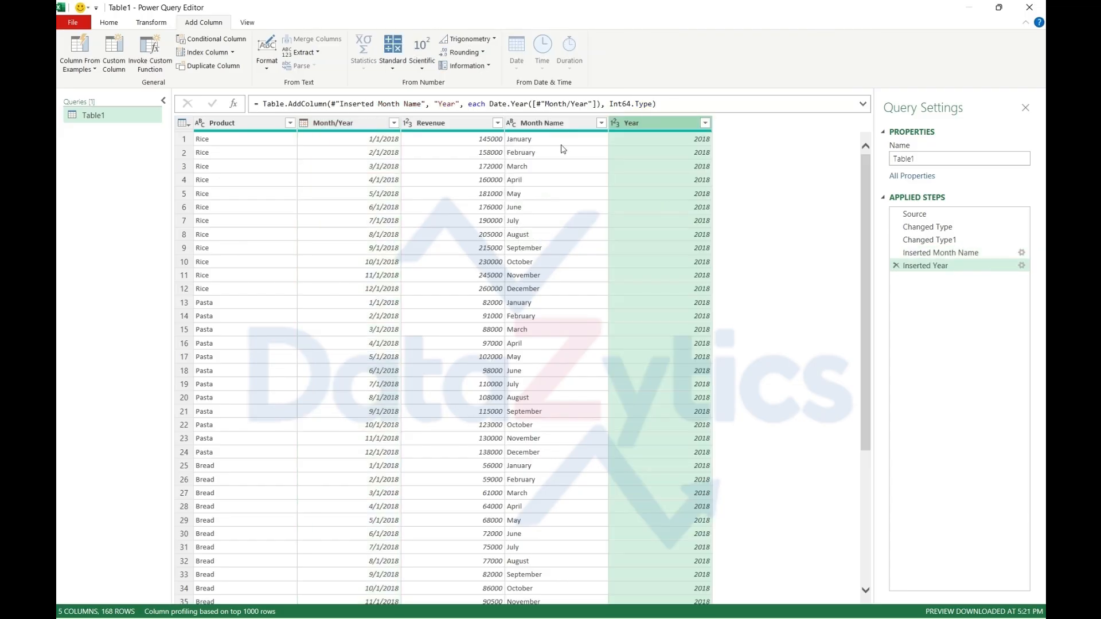
Merge the Month Name and Year columns into a new column named "Month Year", using a space as separator
{"action": "left_click", "coordinate": [540, 123]}
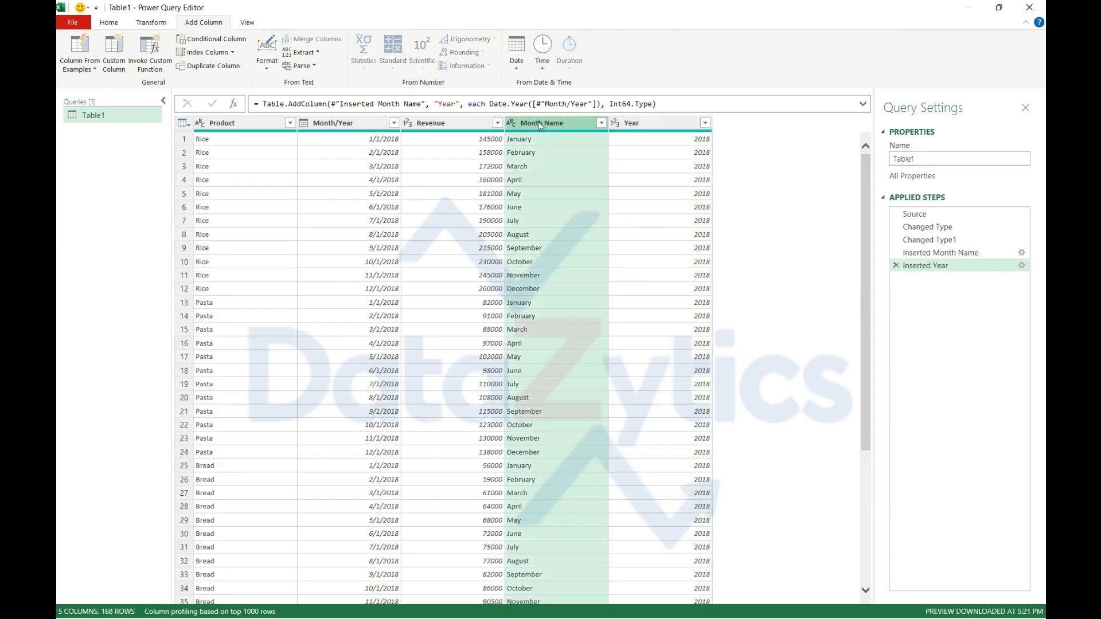
{"action": "key", "text": "shift+Right"}
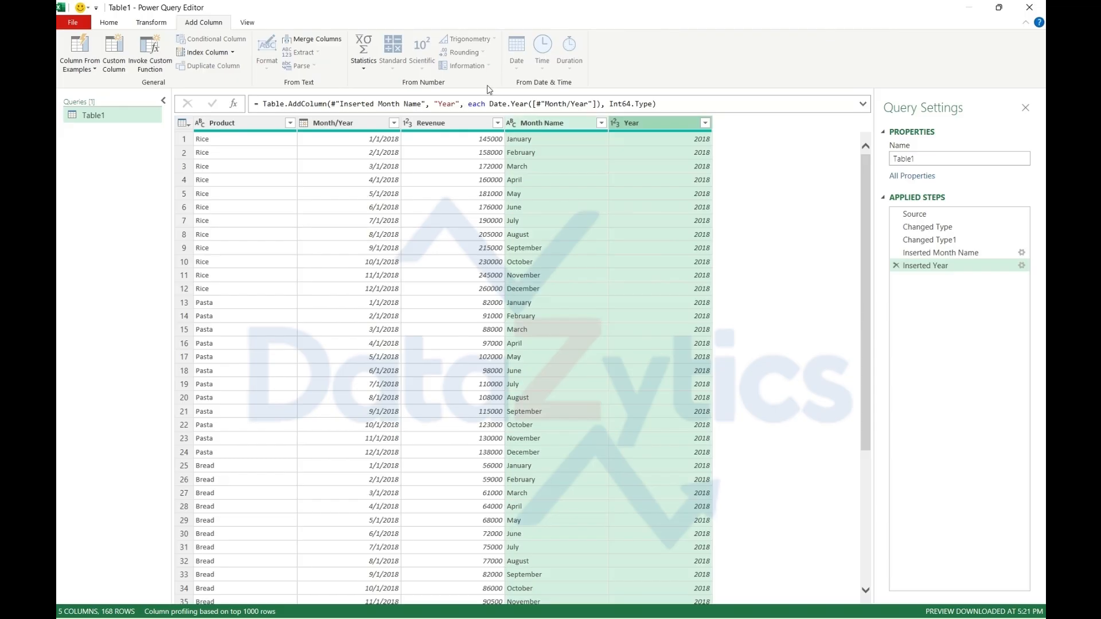
{"action": "left_click", "coordinate": [306, 40]}
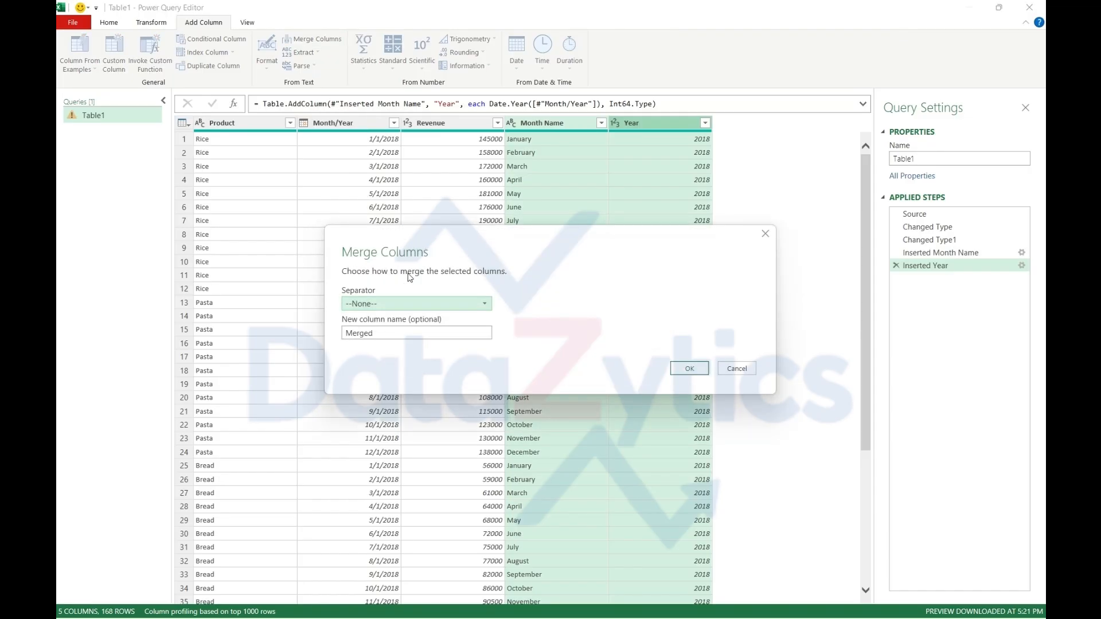
{"action": "left_click", "coordinate": [432, 304]}
{"action": "left_click", "coordinate": [401, 378]}
{"action": "double_click", "coordinate": [347, 333]}
{"action": "type", "text": "Month Name"}
{"action": "key", "text": "BackSpace"}
{"action": "key", "text": "BackSpace"}
{"action": "key", "text": "BackSpace"}
{"action": "key", "text": "BackSpace"}
{"action": "key", "text": "BackSpace"}
{"action": "type", "text": "Year"}
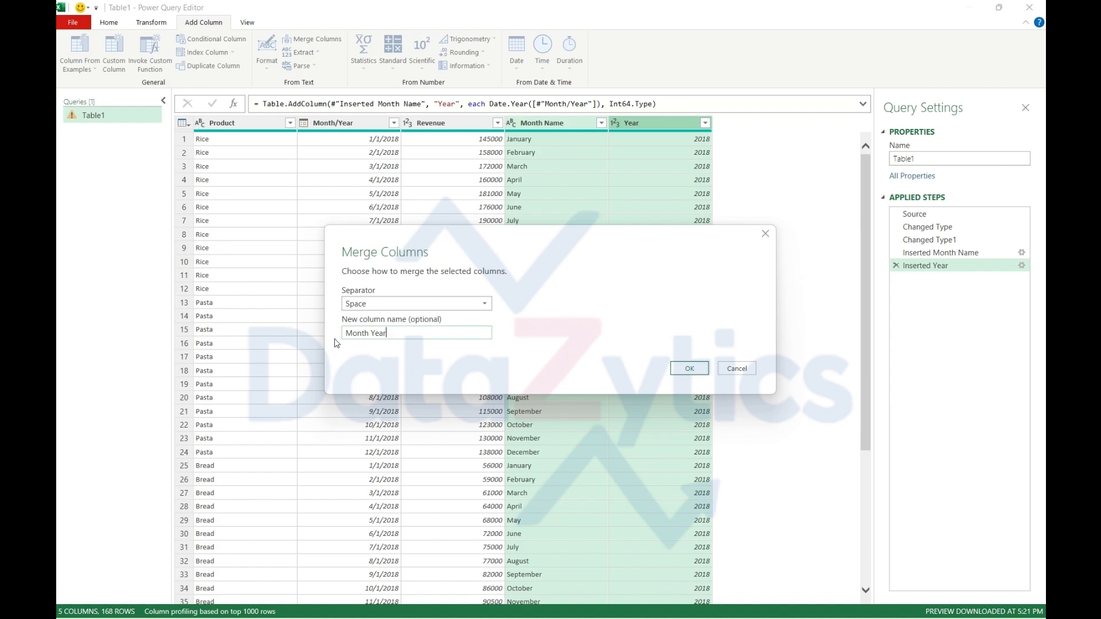
{"action": "left_click", "coordinate": [687, 370]}
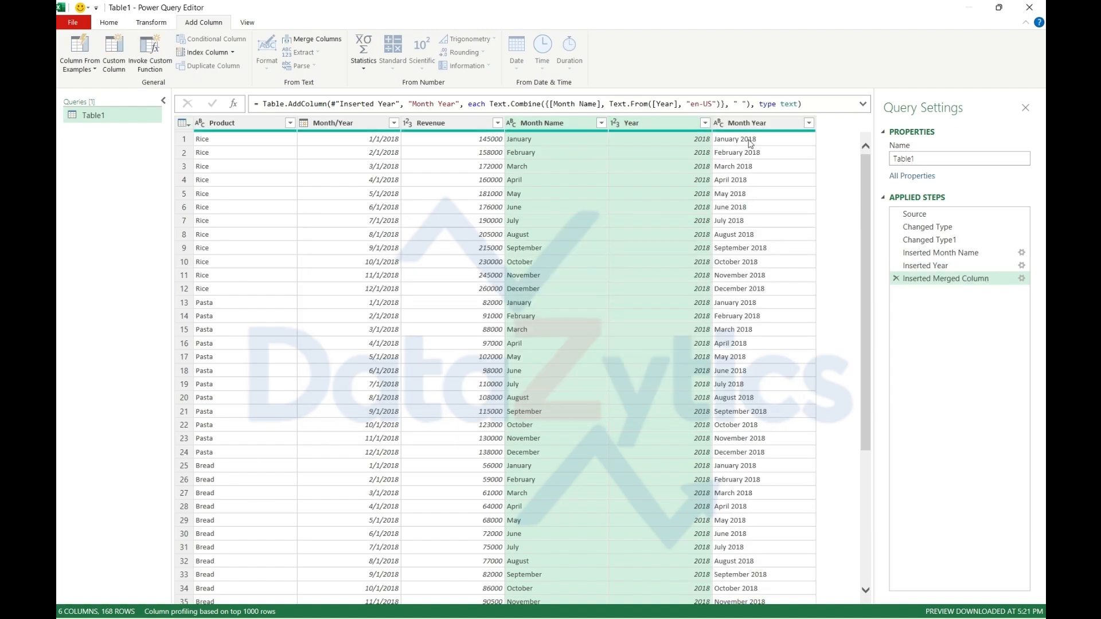
Remove the Month Name and Year helper columns from the table
{"action": "left_click", "coordinate": [338, 122]}
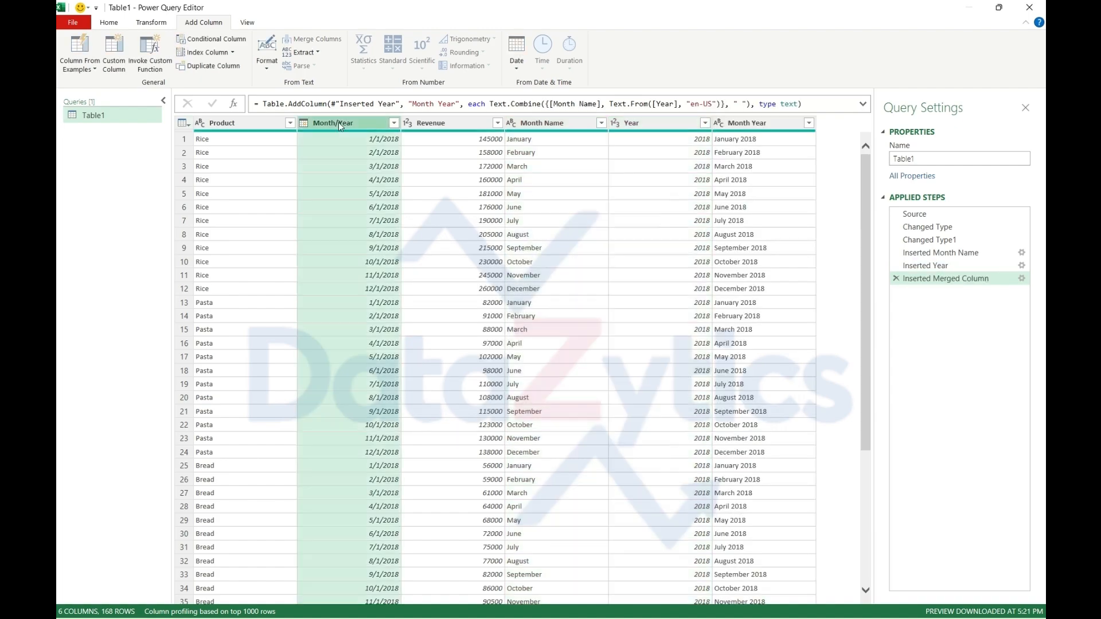
{"action": "left_click", "coordinate": [522, 124]}
{"action": "left_click", "coordinate": [645, 122]}
{"action": "left_click", "coordinate": [539, 126]}
{"action": "key", "text": "shift+Right"}
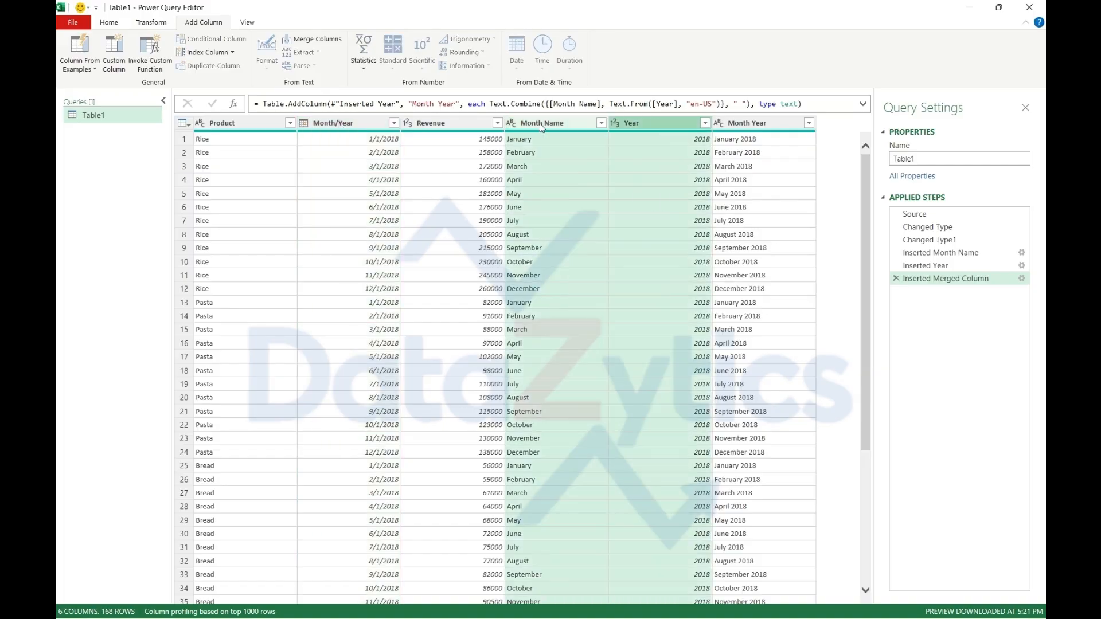
{"action": "right_click", "coordinate": [539, 123]}
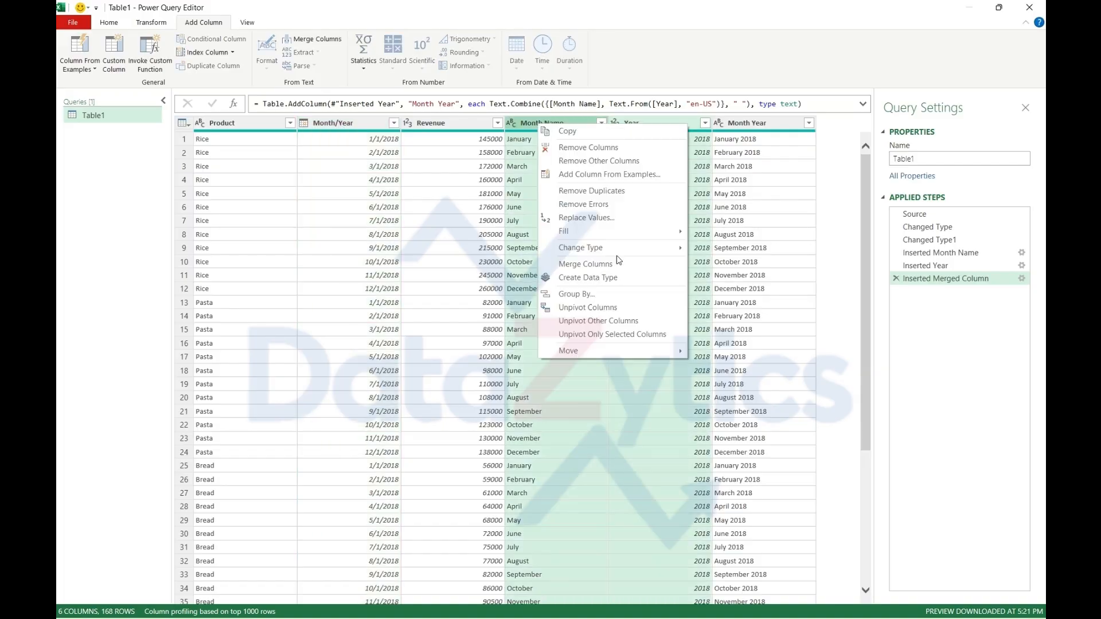
{"action": "left_click", "coordinate": [595, 150]}
{"action": "left_click", "coordinate": [348, 122]}
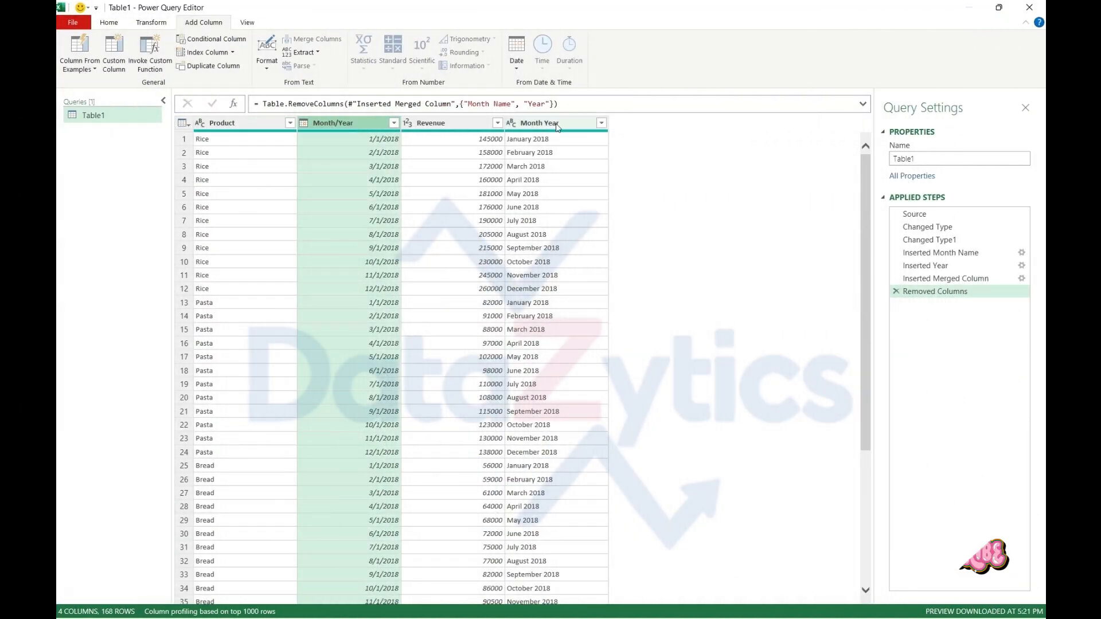
{"action": "left_click", "coordinate": [555, 123]}
{"action": "left_click", "coordinate": [359, 122]}
{"action": "left_click", "coordinate": [594, 150]}
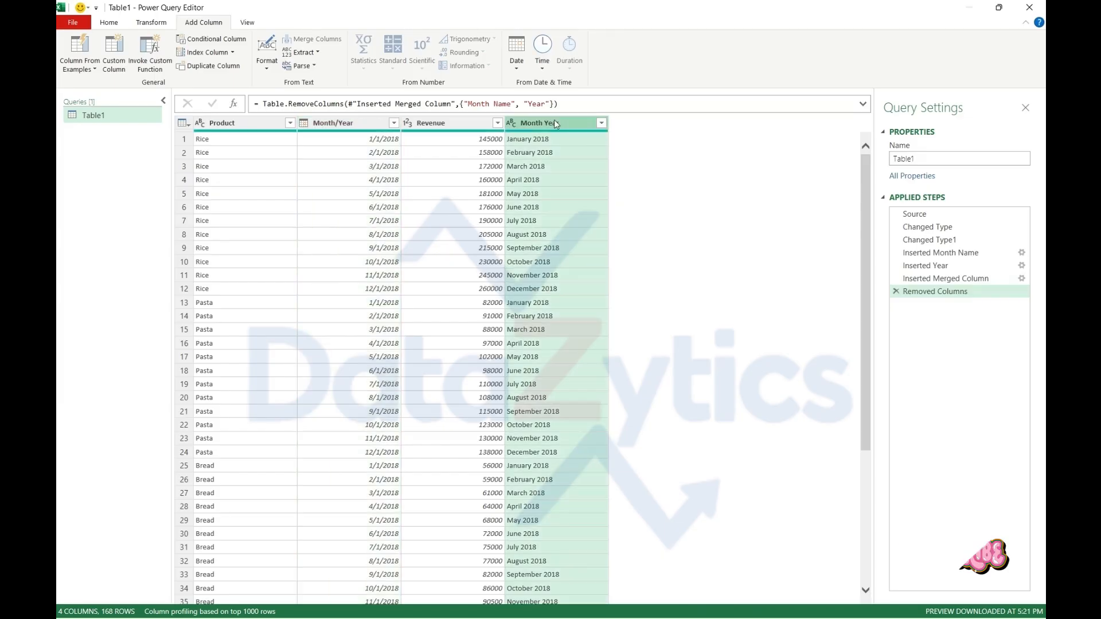
{"action": "left_click", "coordinate": [343, 124]}
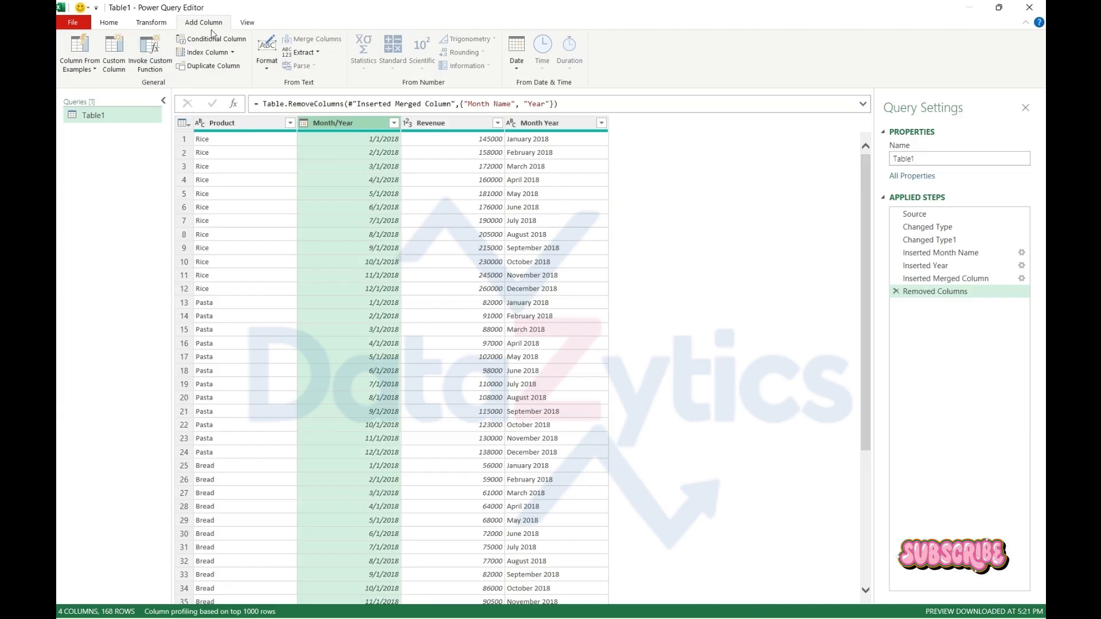
Start a custom column and name it "Month-Year"
{"action": "left_click", "coordinate": [115, 63]}
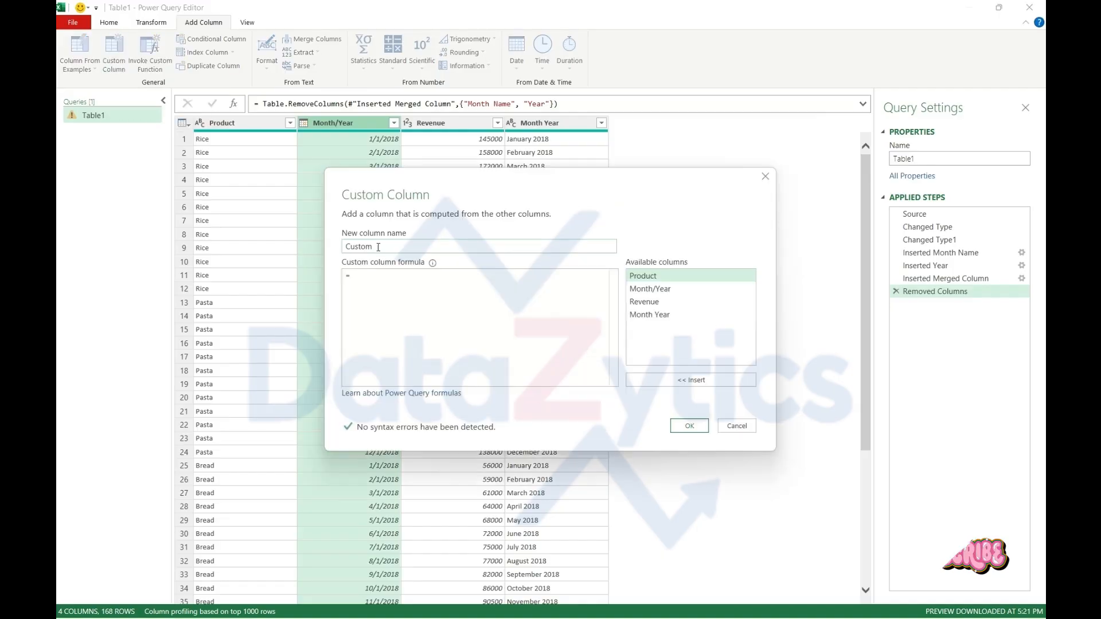
{"action": "left_click_drag", "start_coordinate": [378, 247], "coordinate": [336, 251]}
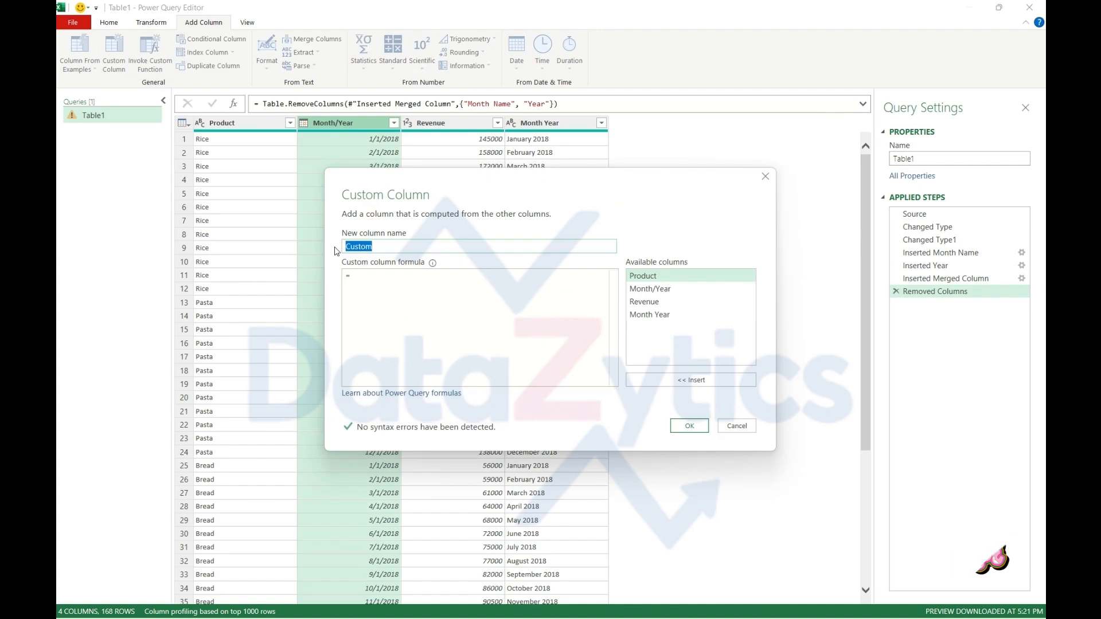
{"action": "type", "text": "Month"}
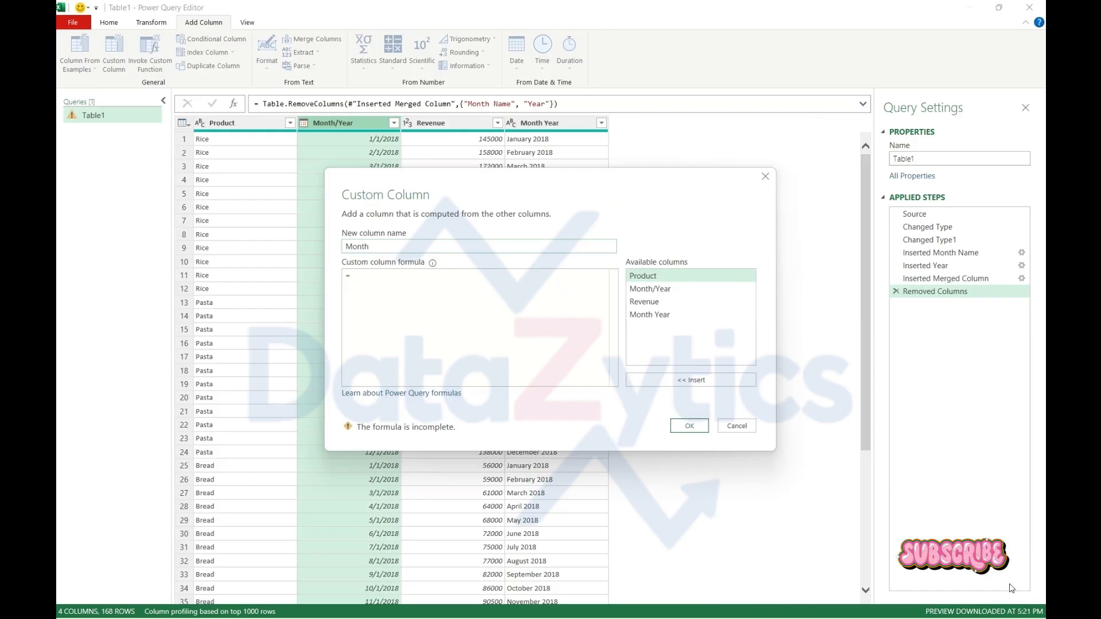
{"action": "type", "text": "-Year"}
Begin the custom column formula with the Date.ToText function, using [#"Month/Year"] as its date argument
{"action": "left_click", "coordinate": [354, 281]}
{"action": "type", "text": "D"}
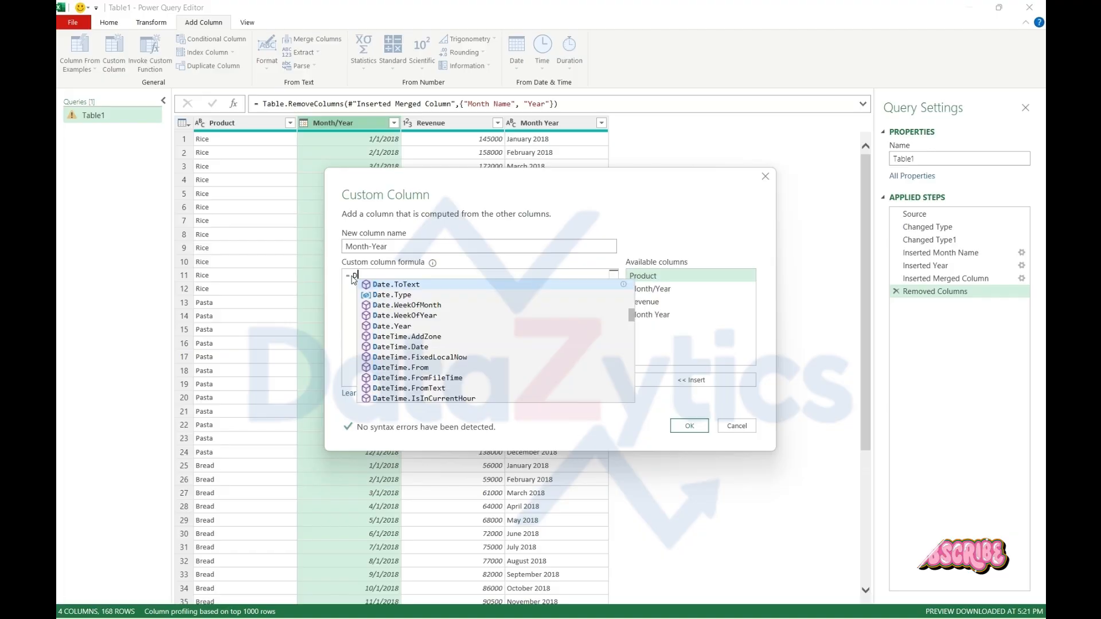
{"action": "type", "text": "a"}
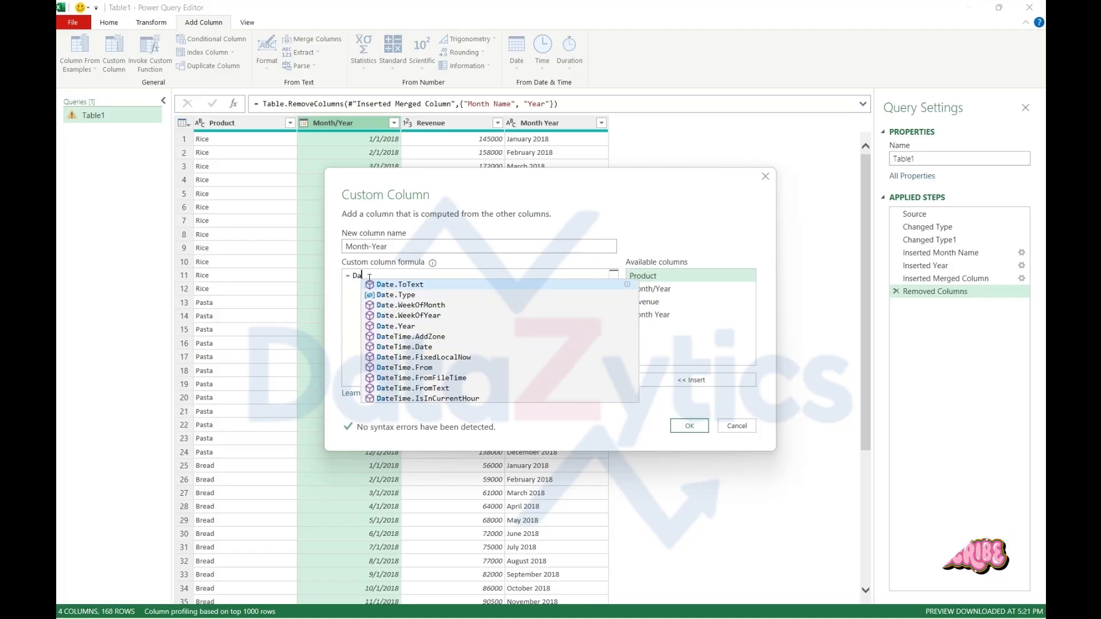
{"action": "key", "text": "Escape"}
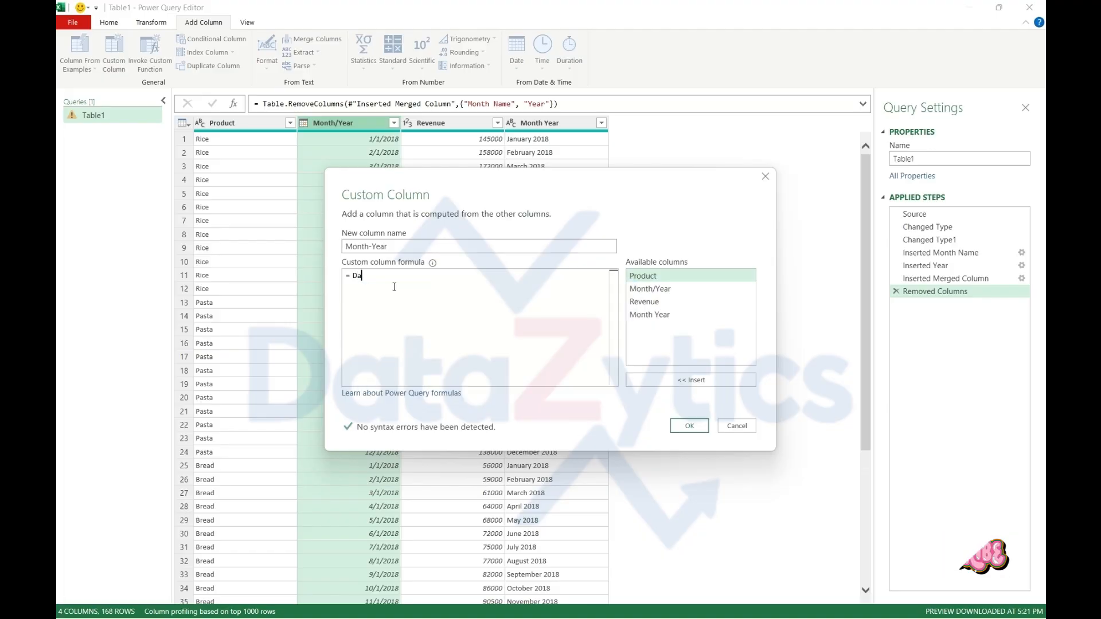
{"action": "type", "text": "te.ToText"}
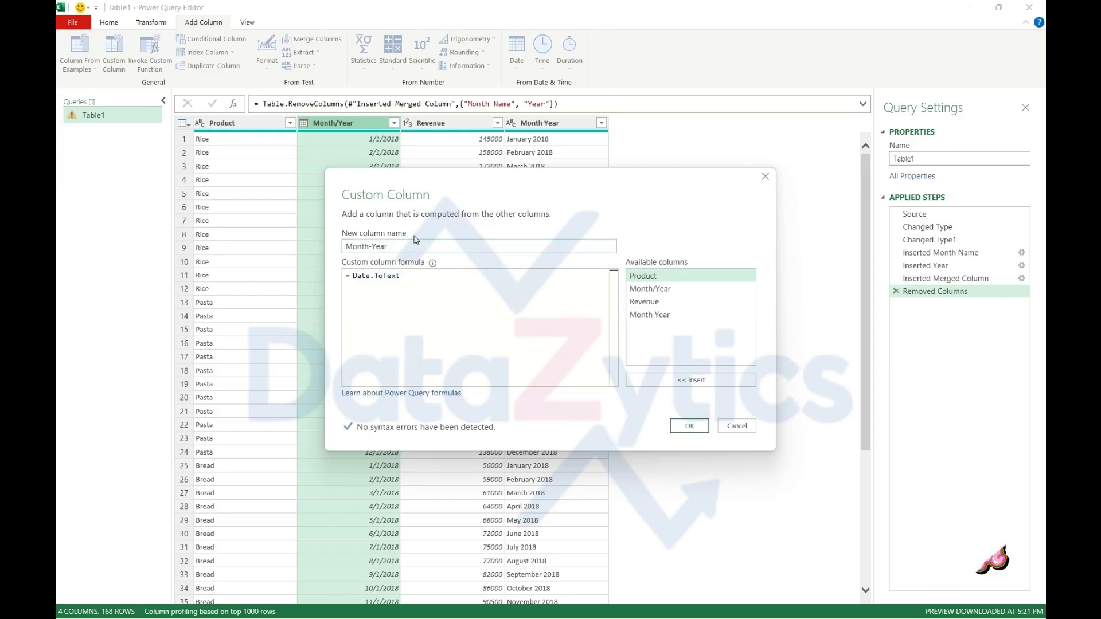
{"action": "mouse_move", "coordinate": [401, 277]}
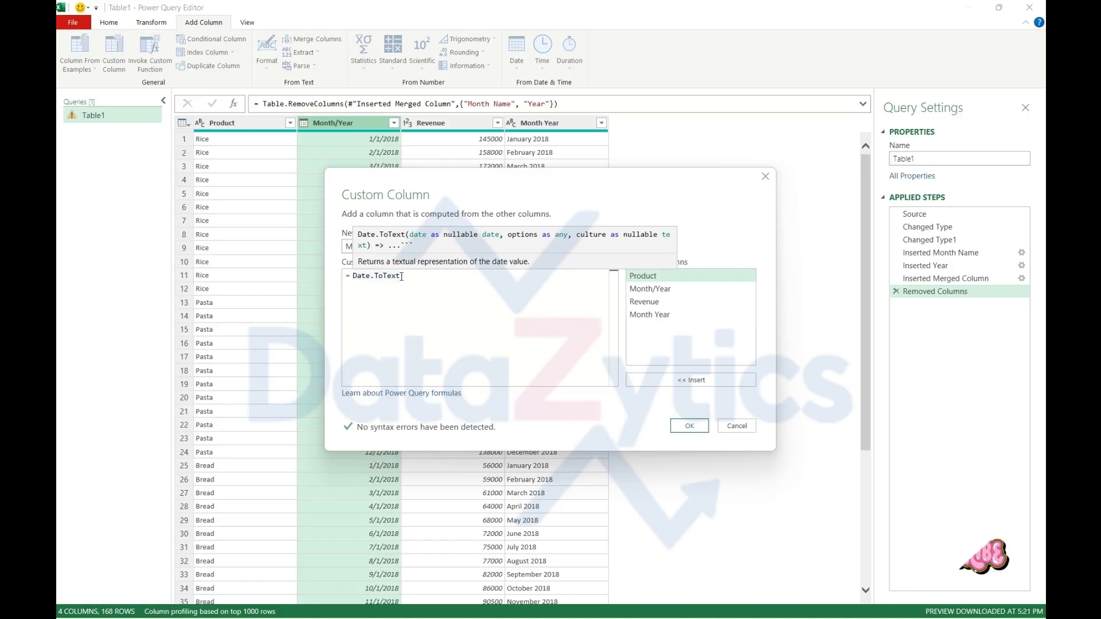
{"action": "type", "text": "("}
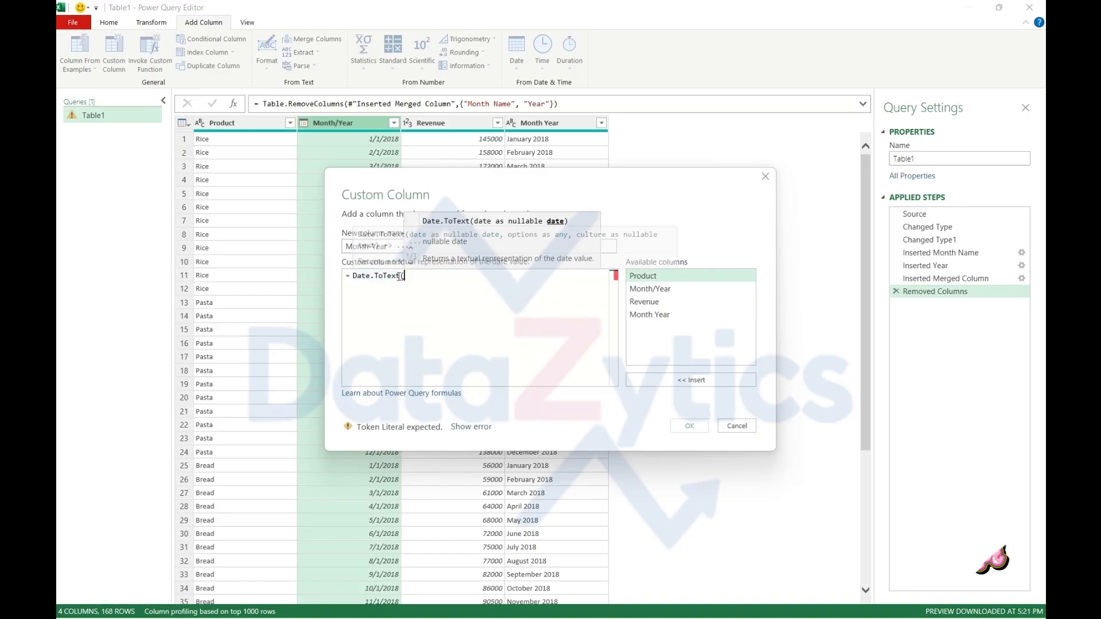
{"action": "type", "text": "Month"}
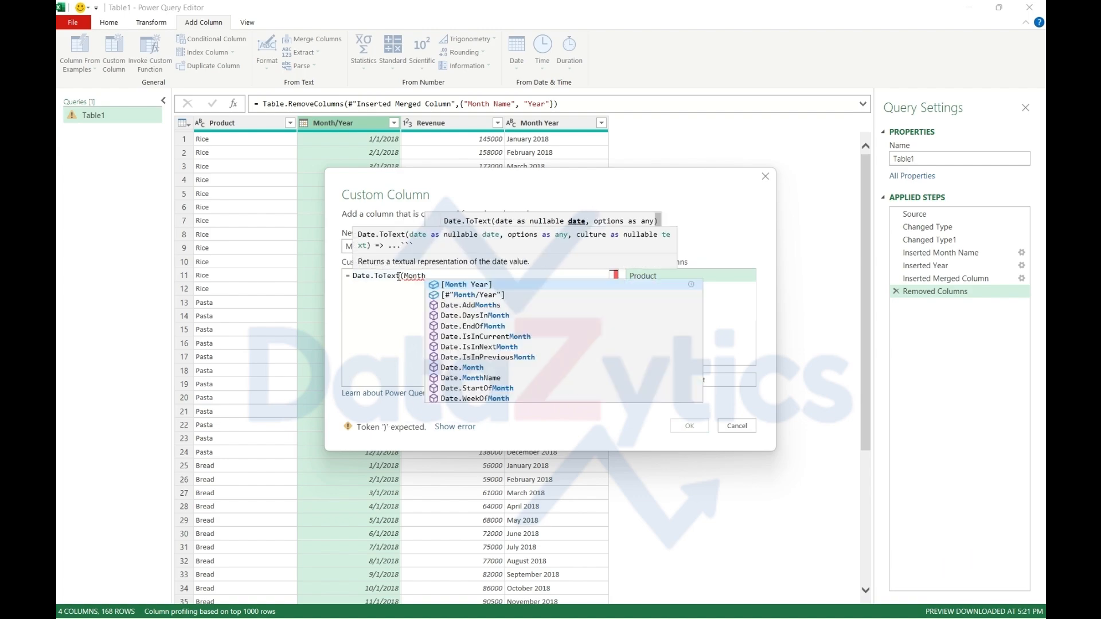
{"action": "key", "text": "Down"}
{"action": "key", "text": "Tab"}
{"action": "type", "text": ","}
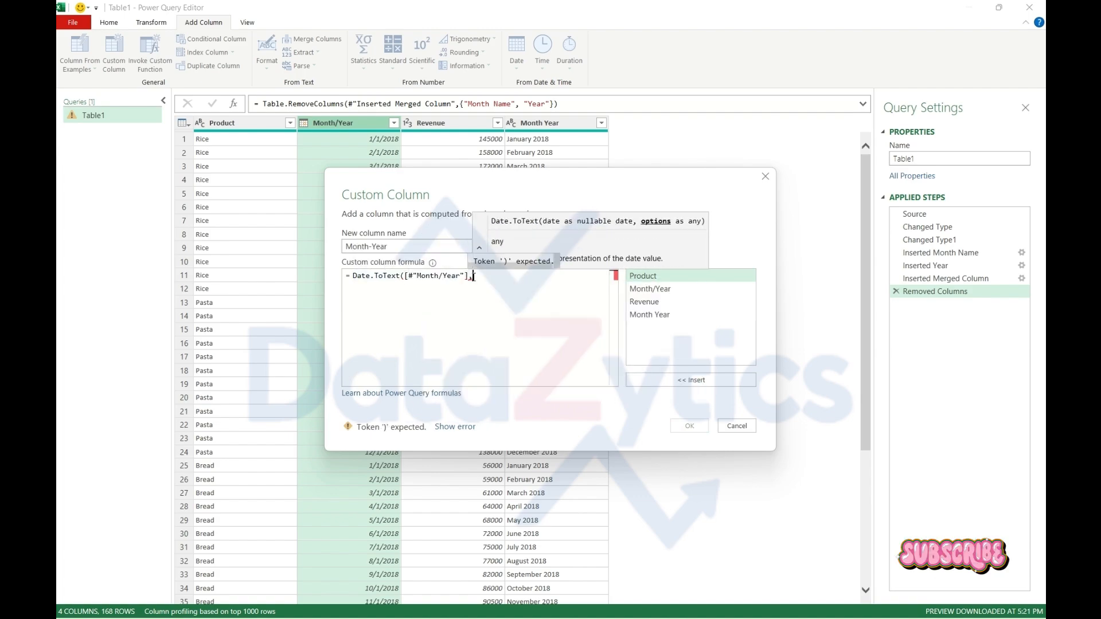
{"action": "type", "text": "\"\""}
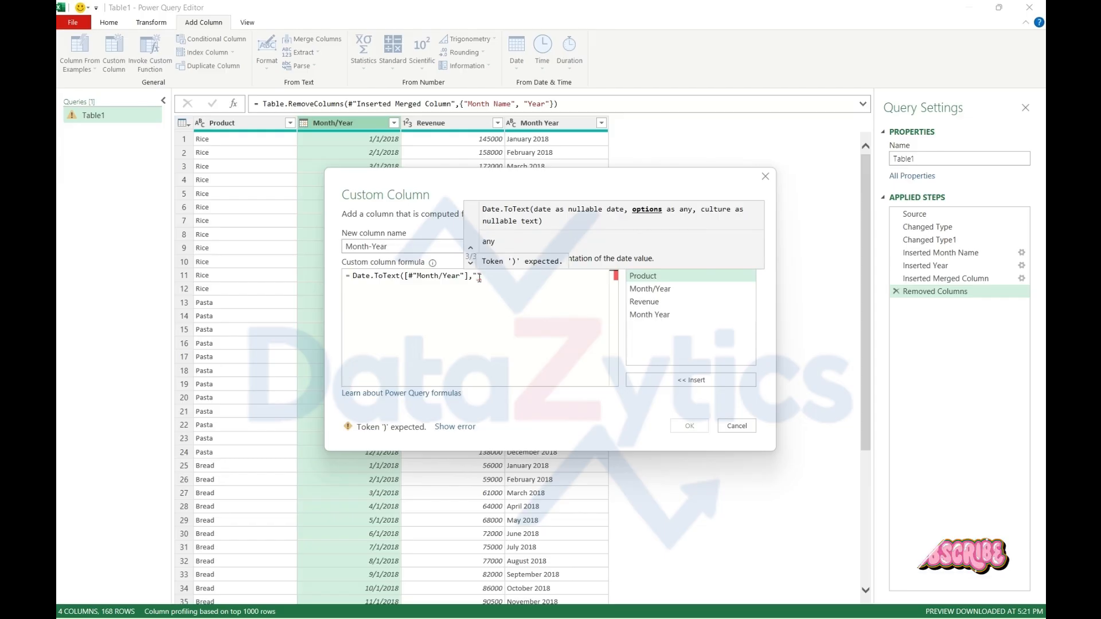
{"action": "type", "text": "MM"}
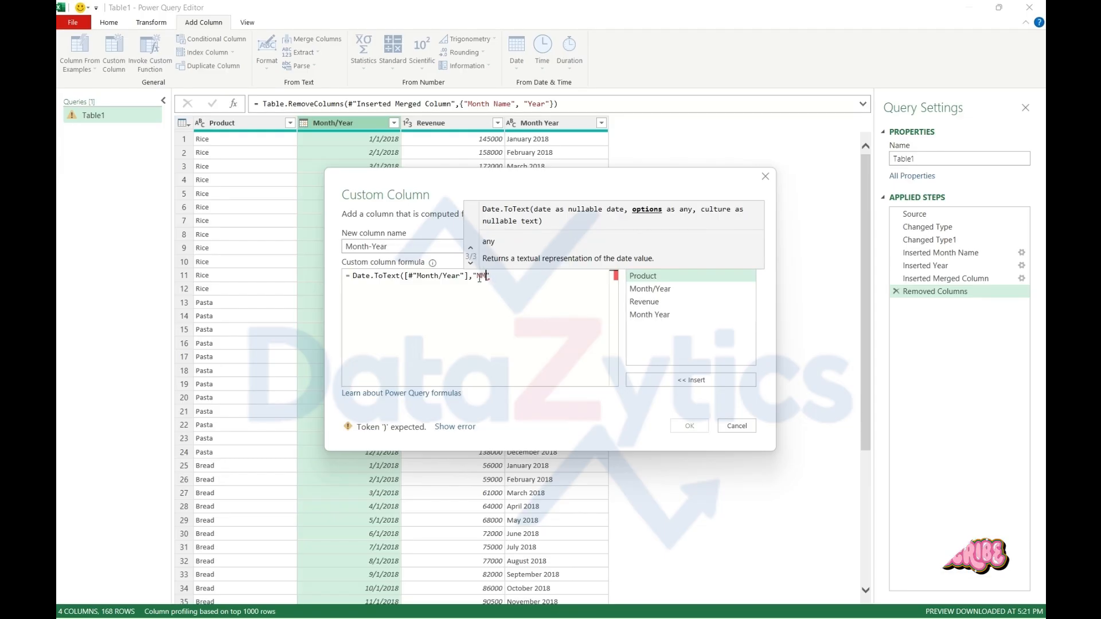
{"action": "type", "text": "M yyyy"}
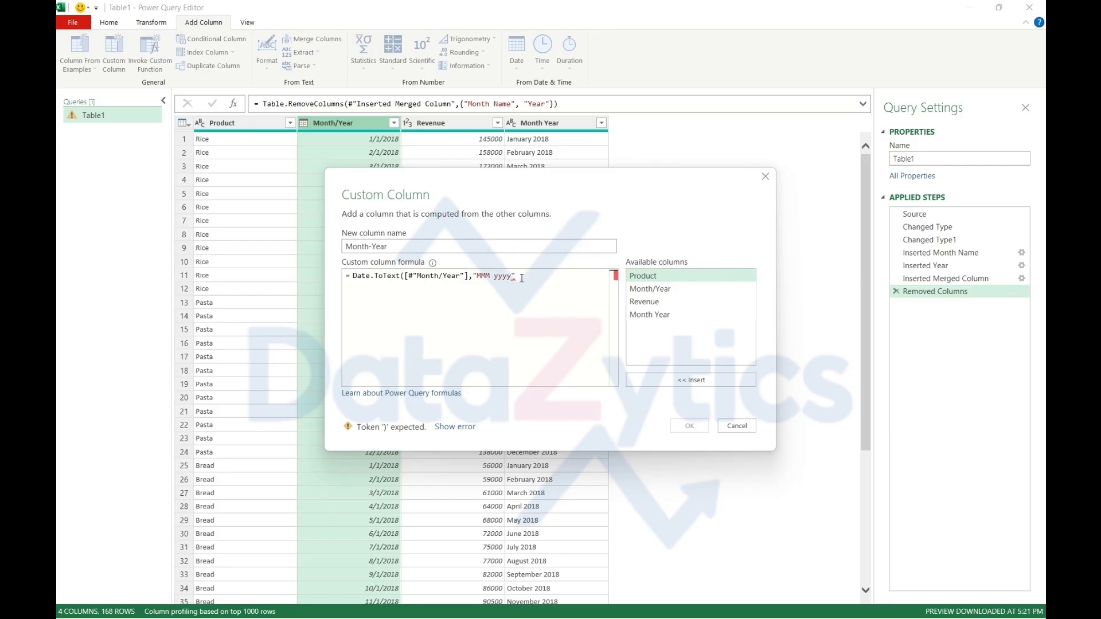
{"action": "type", "text": ")"}
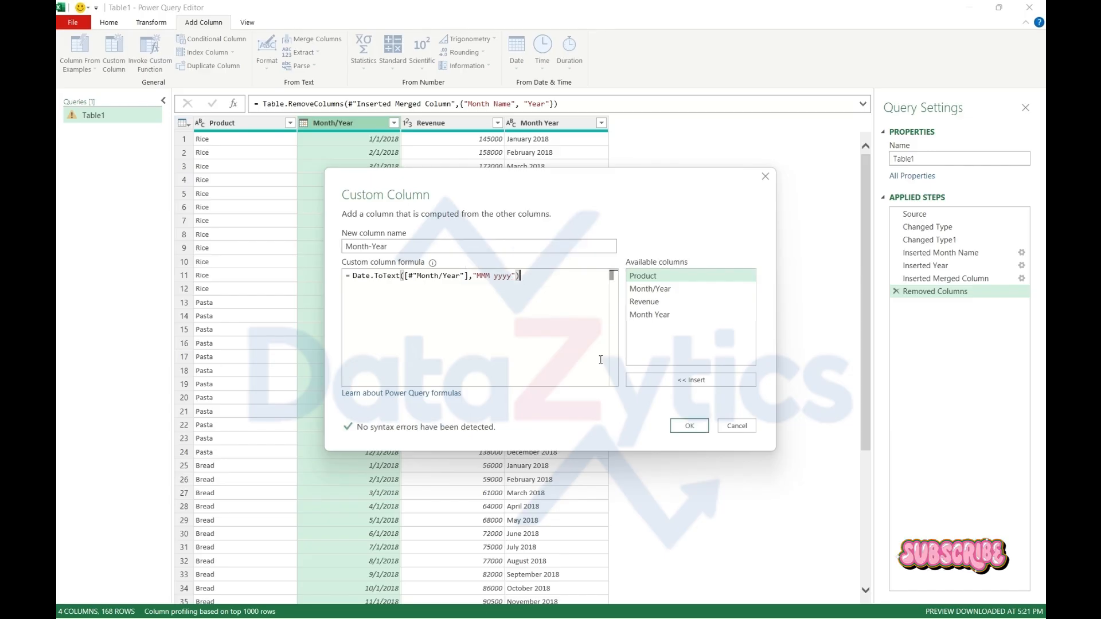
Complete the Date.ToText formula with the format "MMM yyyy" and create the custom column
{"action": "left_click", "coordinate": [690, 428]}
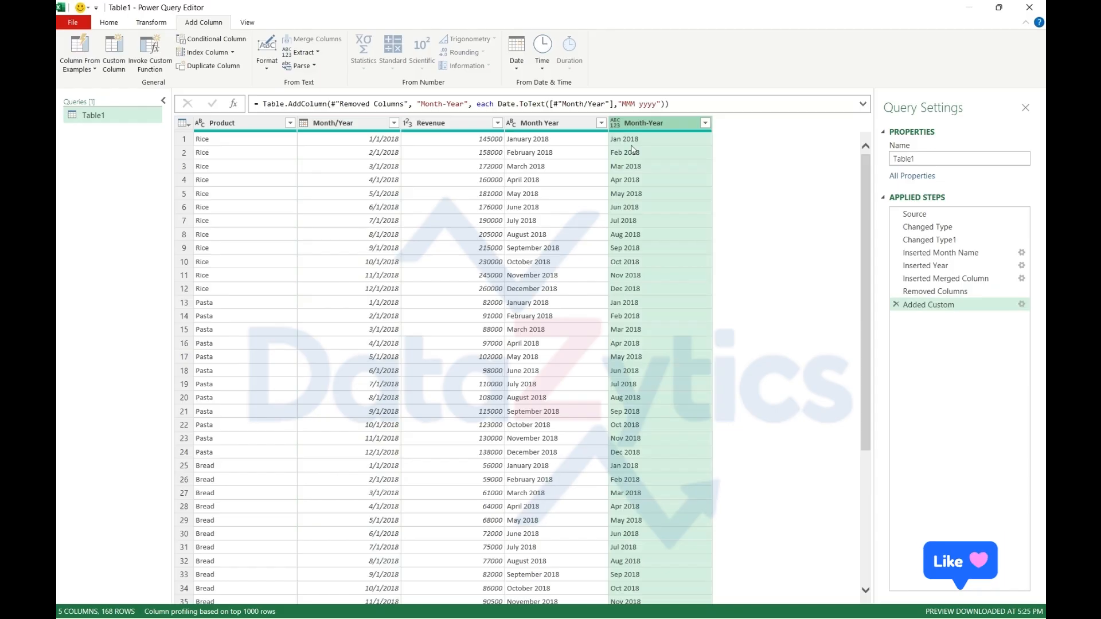
Compare the values of the Month Year and Month-Year columns row by row
{"action": "left_click", "coordinate": [570, 158]}
{"action": "left_click", "coordinate": [578, 169]}
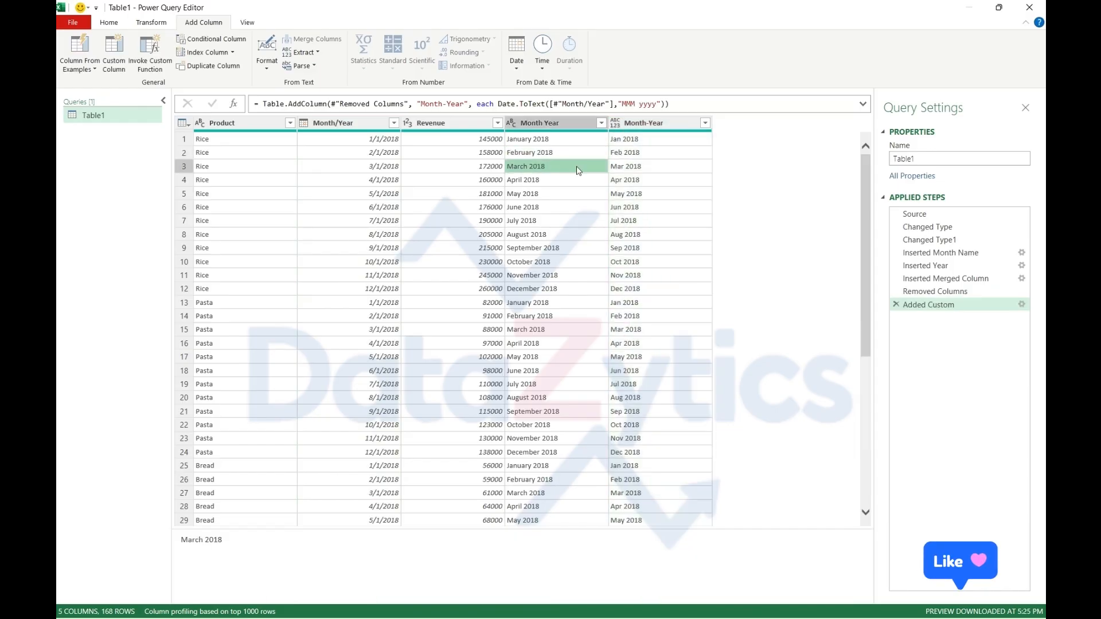
{"action": "left_click", "coordinate": [547, 181]}
{"action": "key", "text": "Right"}
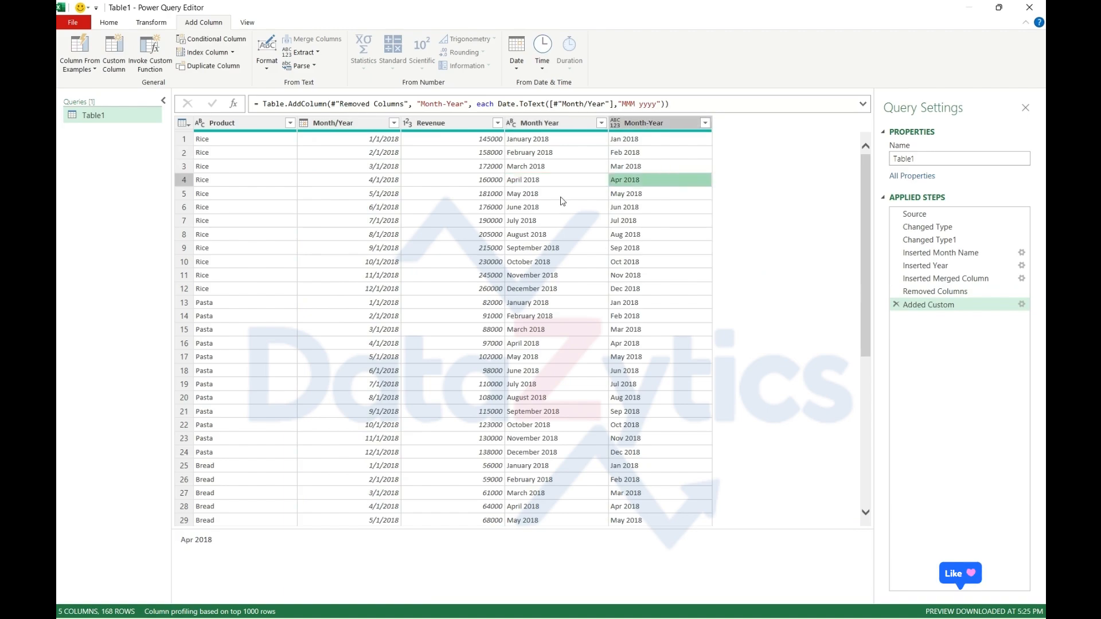
{"action": "key", "text": "Down"}
{"action": "key", "text": "Down"}
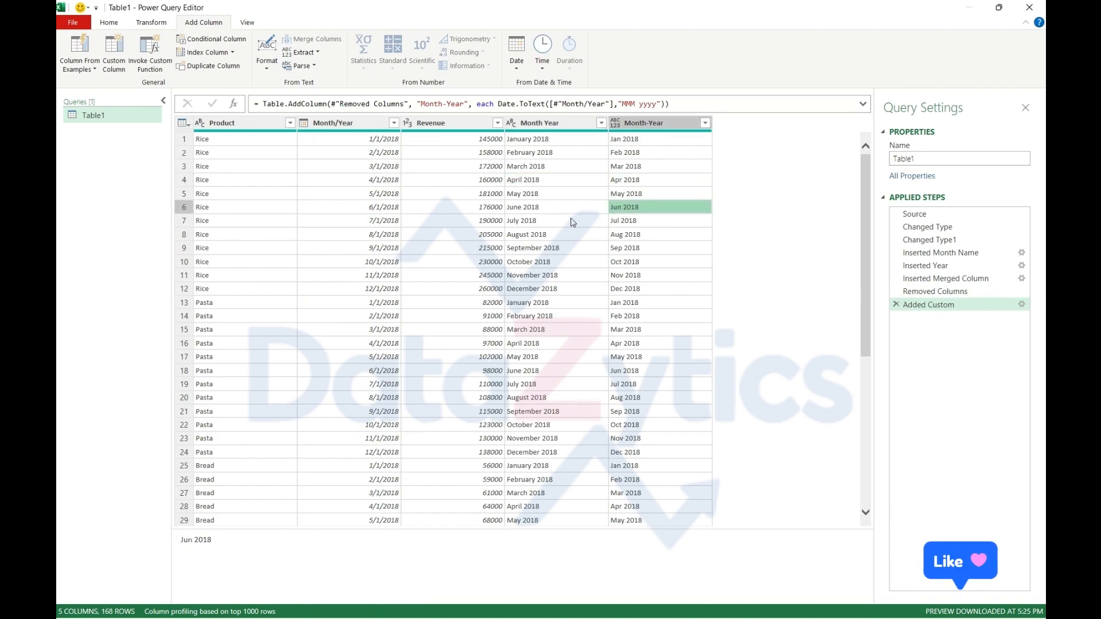
{"action": "key", "text": "Down"}
{"action": "left_click", "coordinate": [582, 234]}
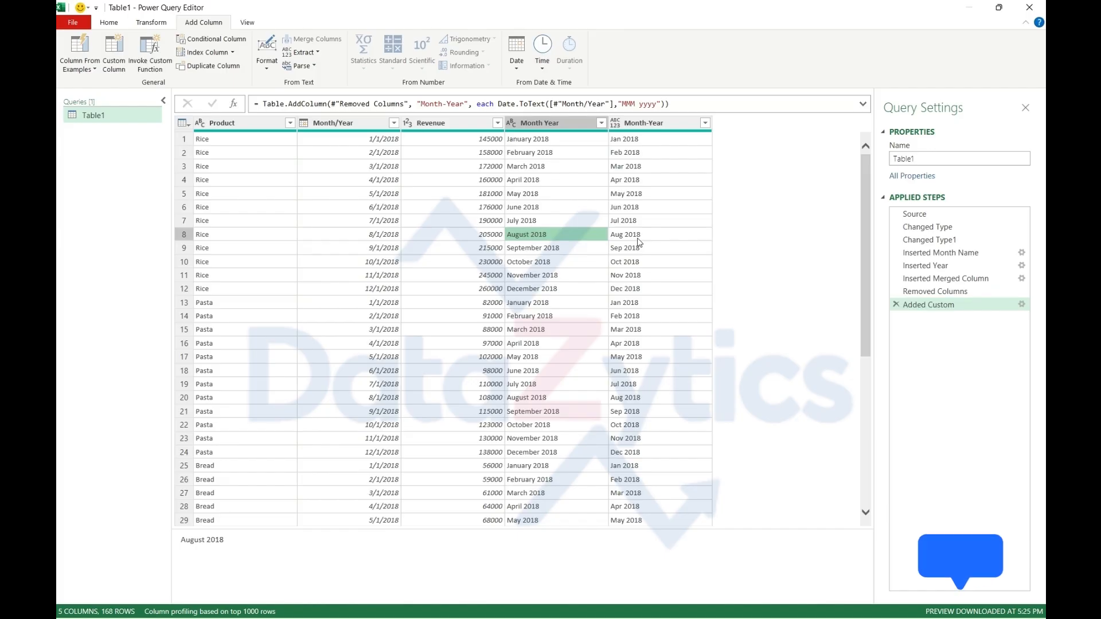
{"action": "key", "text": "Right"}
{"action": "key", "text": "ctrl+Up"}
Remove the Month/Year and Month Year columns from the table
{"action": "left_click", "coordinate": [359, 125]}
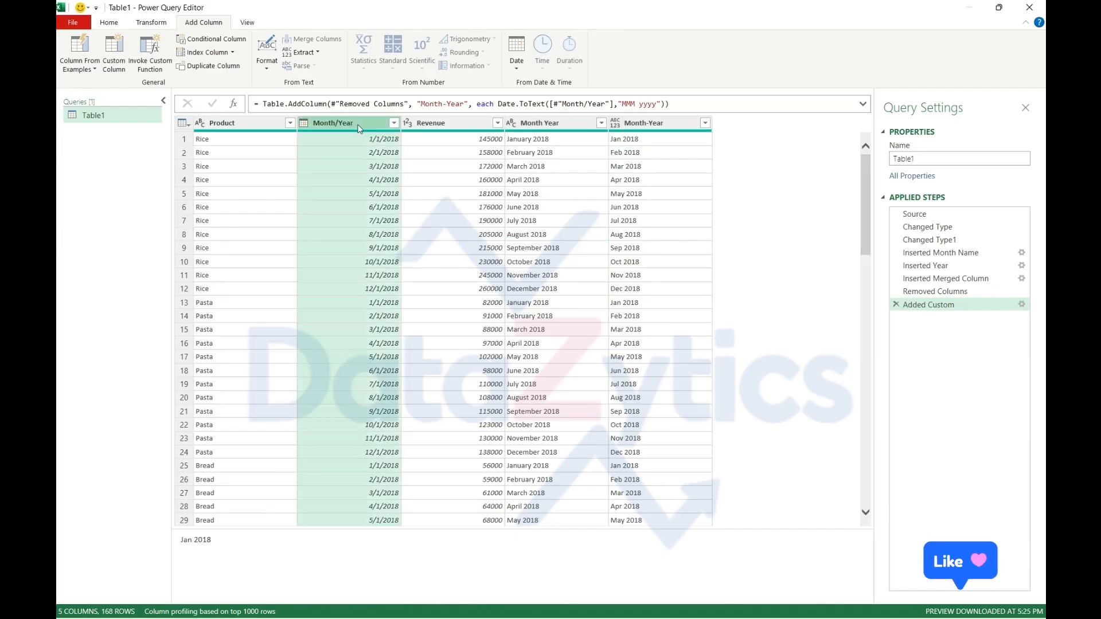
{"action": "right_click", "coordinate": [360, 127]}
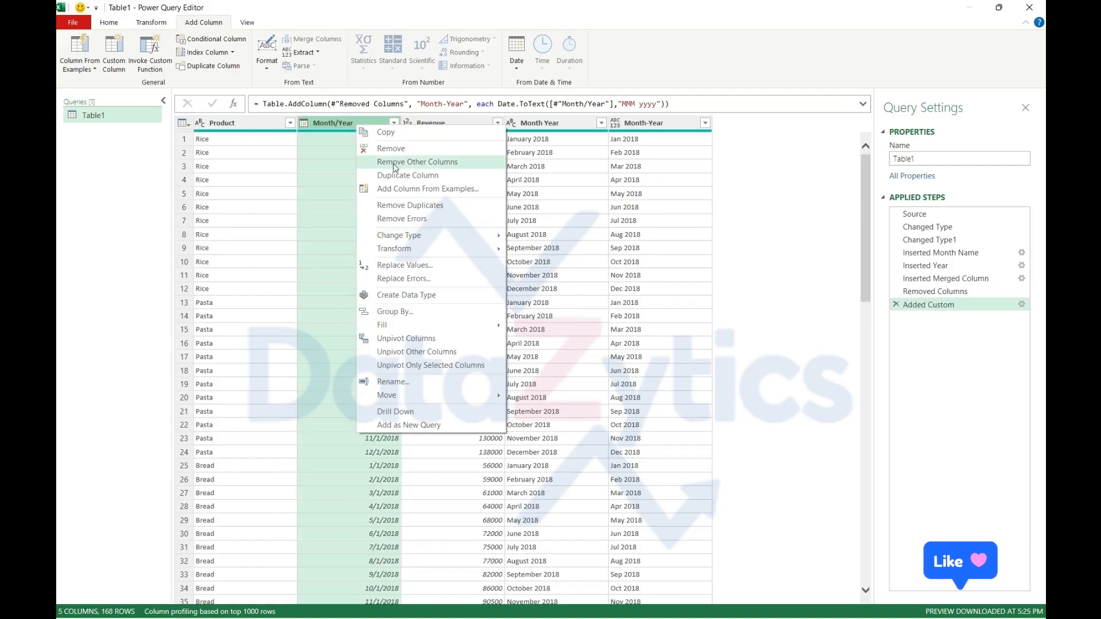
{"action": "key", "text": "Escape"}
{"action": "key", "text": "Delete"}
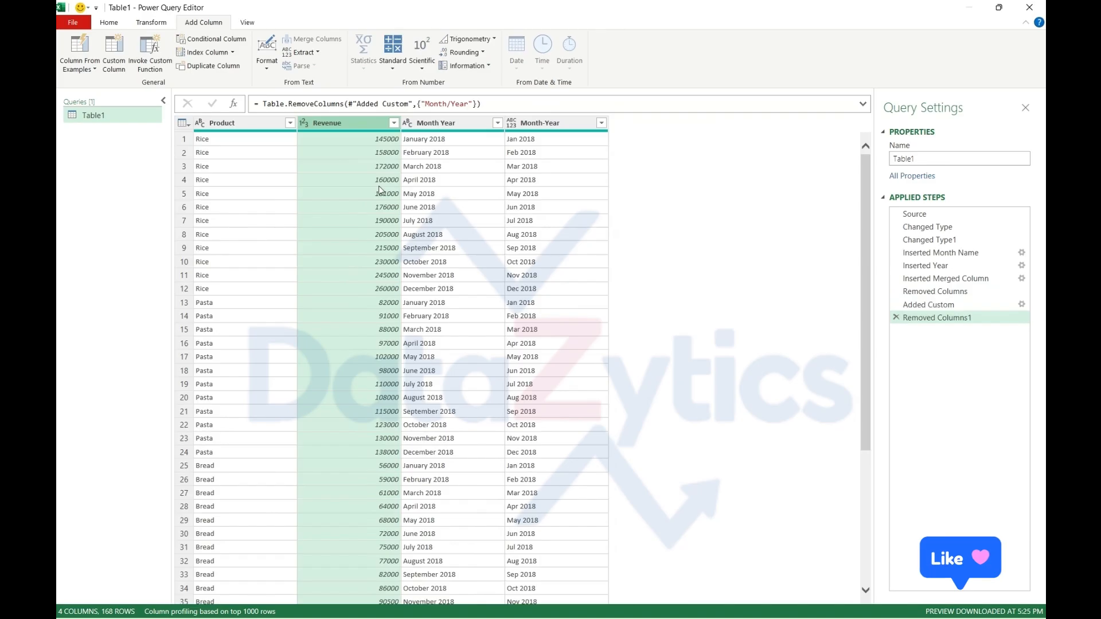
{"action": "left_click", "coordinate": [447, 123]}
{"action": "right_click", "coordinate": [447, 123]}
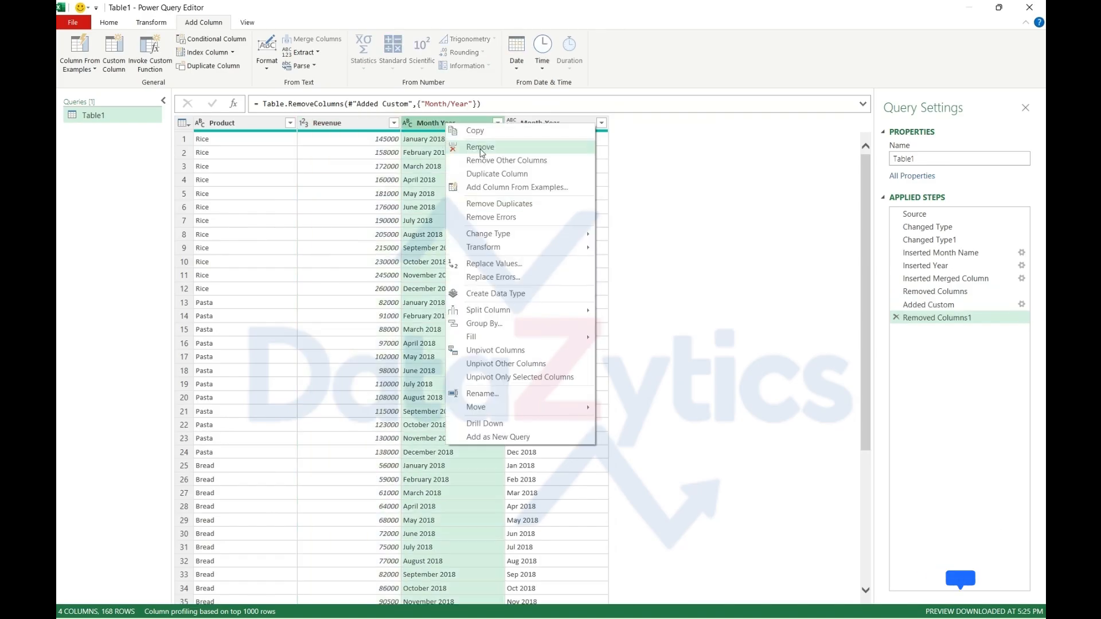
{"action": "left_click", "coordinate": [480, 148]}
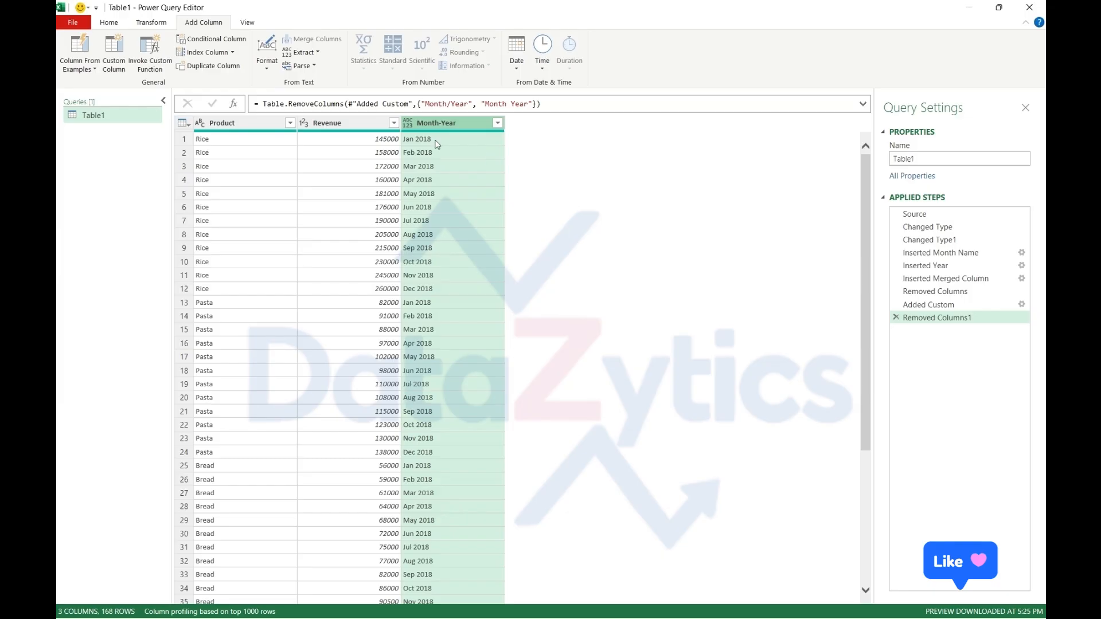
Examine the Month-Year column and the other columns left in the table
{"action": "double_click", "coordinate": [445, 123]}
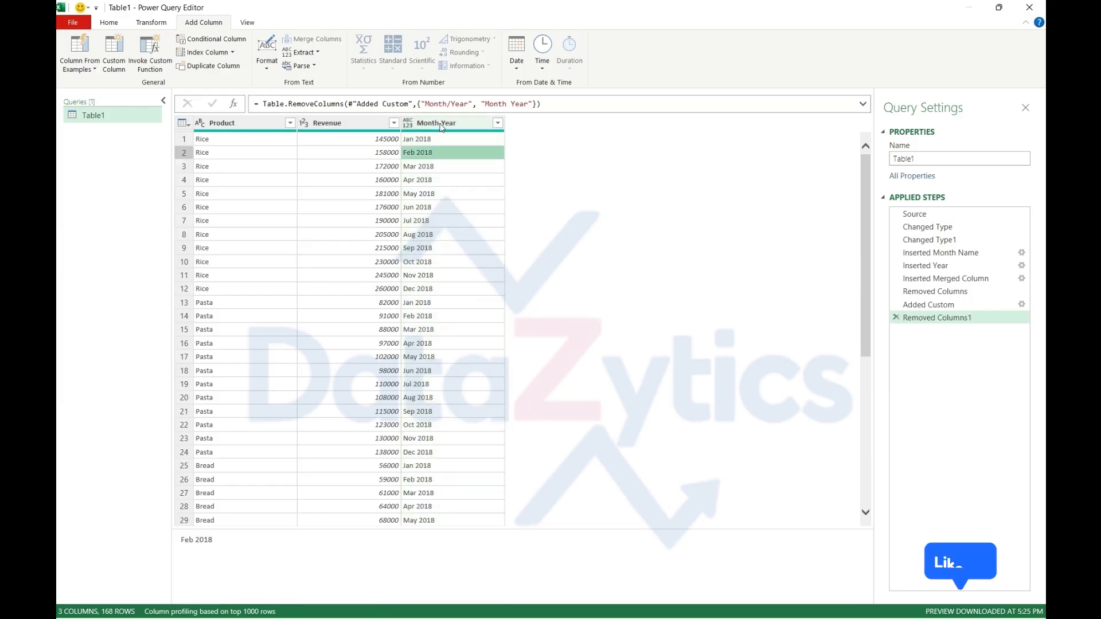
{"action": "left_click", "coordinate": [444, 123]}
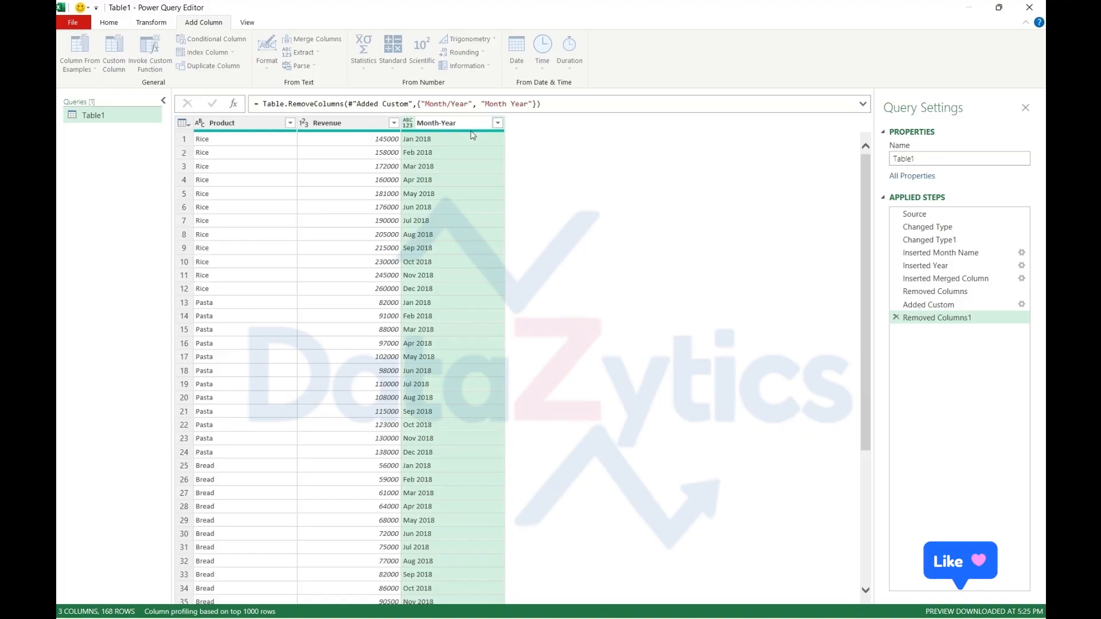
{"action": "left_click", "coordinate": [471, 132]}
{"action": "left_click", "coordinate": [470, 136]}
{"action": "scroll", "coordinate": [469, 257], "scroll_direction": "down", "scroll_amount": 5}
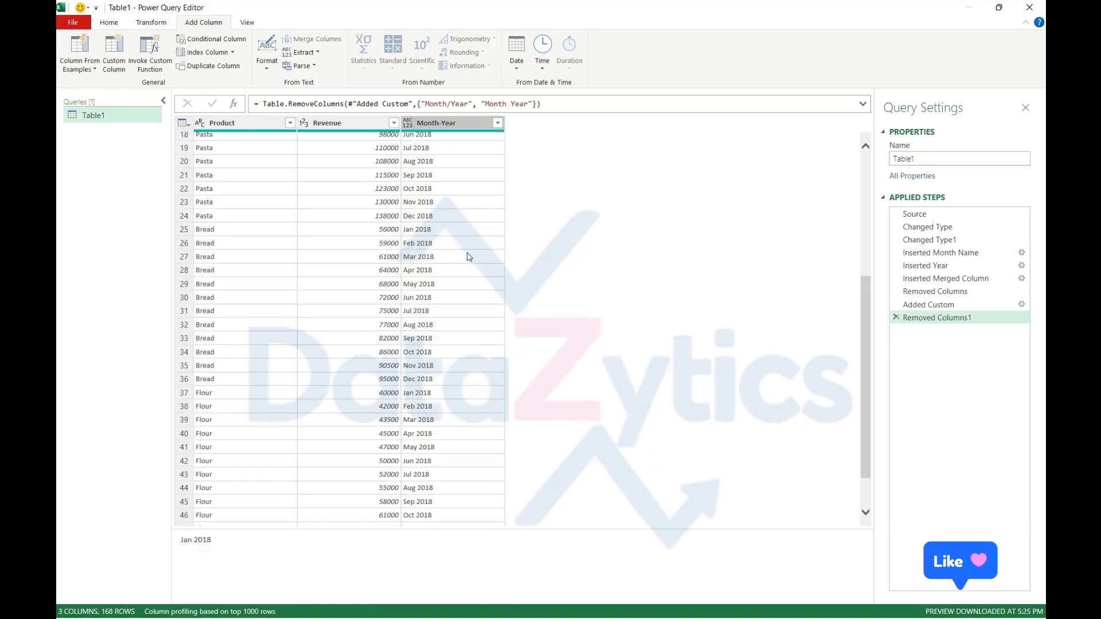
{"action": "scroll", "coordinate": [469, 257], "scroll_direction": "up", "scroll_amount": 5}
{"action": "left_click", "coordinate": [343, 141]}
{"action": "left_click", "coordinate": [276, 142]}
{"action": "left_click", "coordinate": [319, 141]}
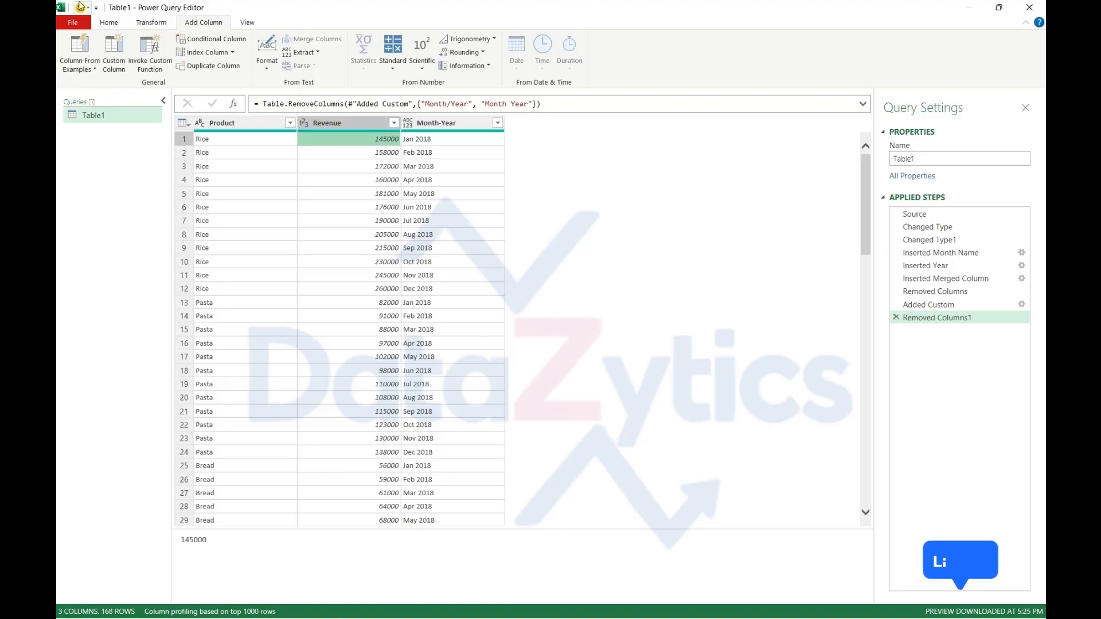
{"action": "left_click", "coordinate": [109, 23]}
{"action": "left_click", "coordinate": [150, 24]}
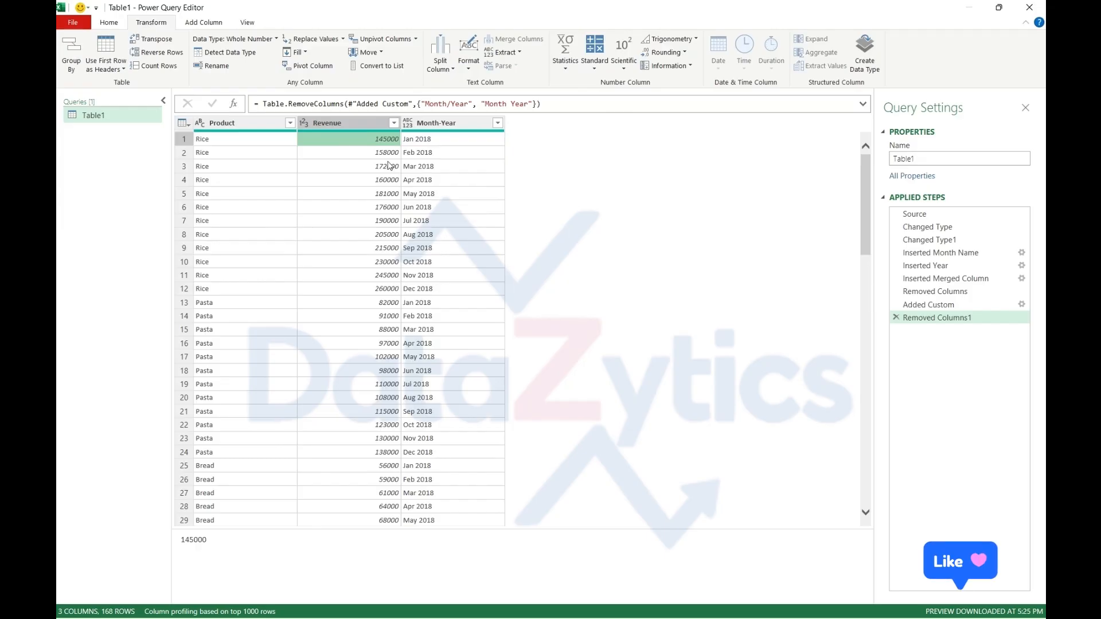
{"action": "left_click", "coordinate": [111, 26]}
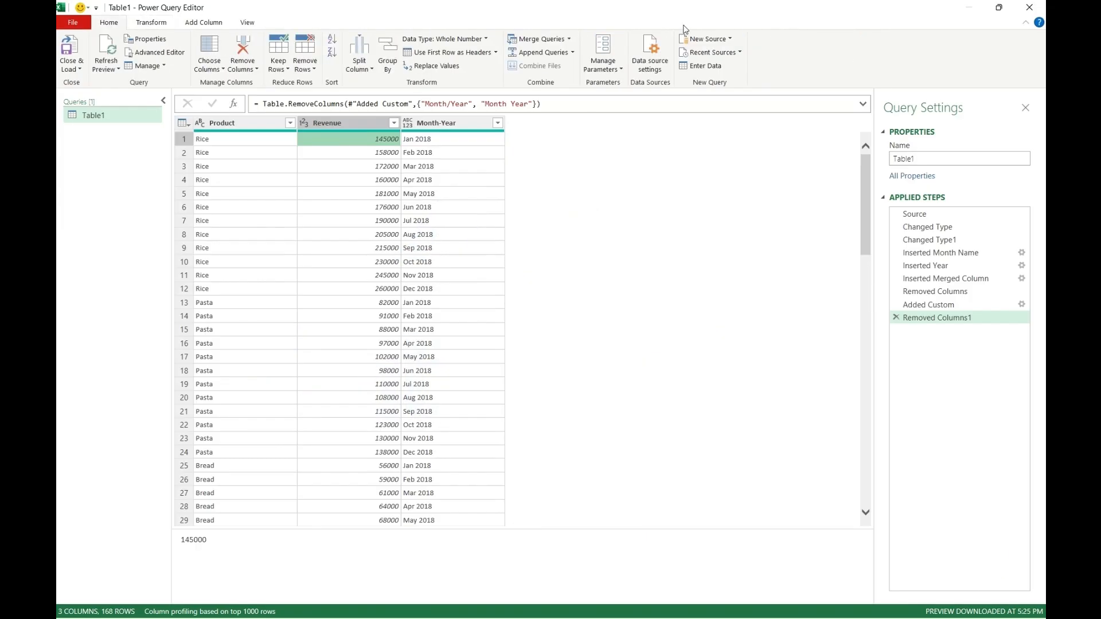